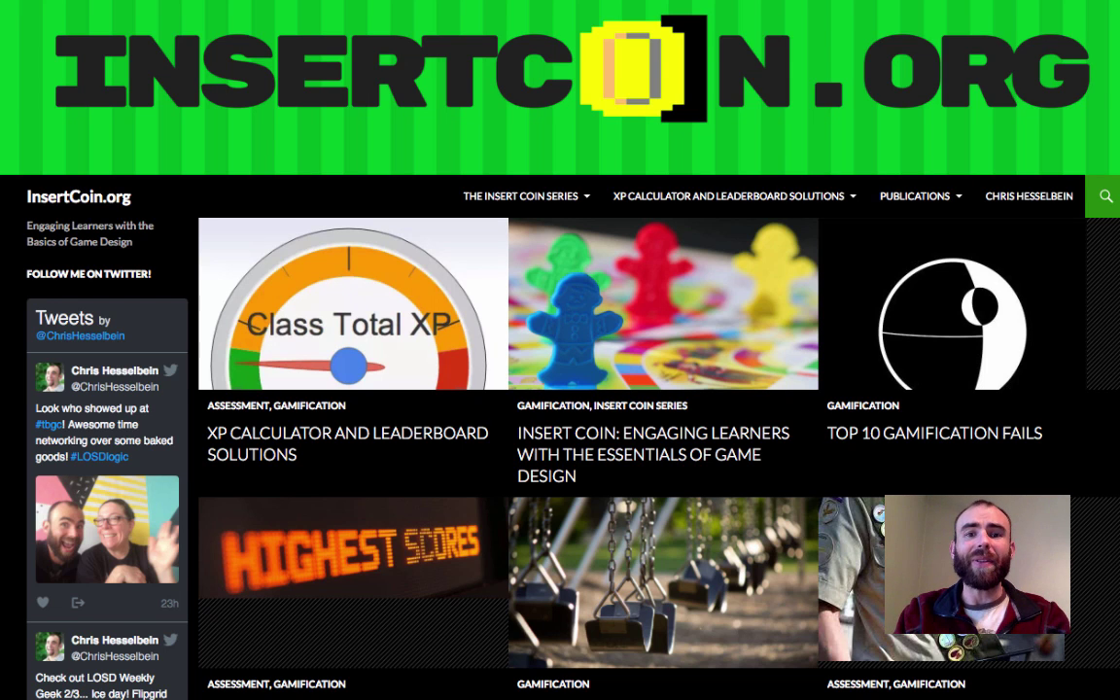
Switch to the XP Input EXAMPLE (2.1) form and select its first question's title
{"action": "mouse_move", "coordinate": [679, 185]}
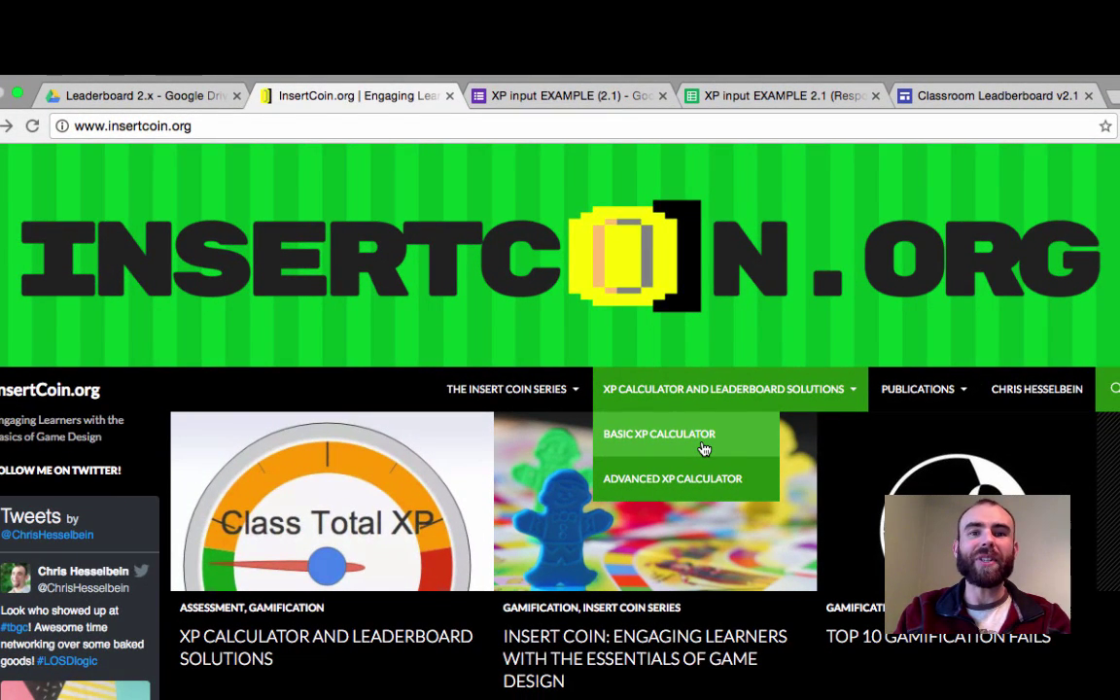
{"action": "left_click", "coordinate": [580, 97]}
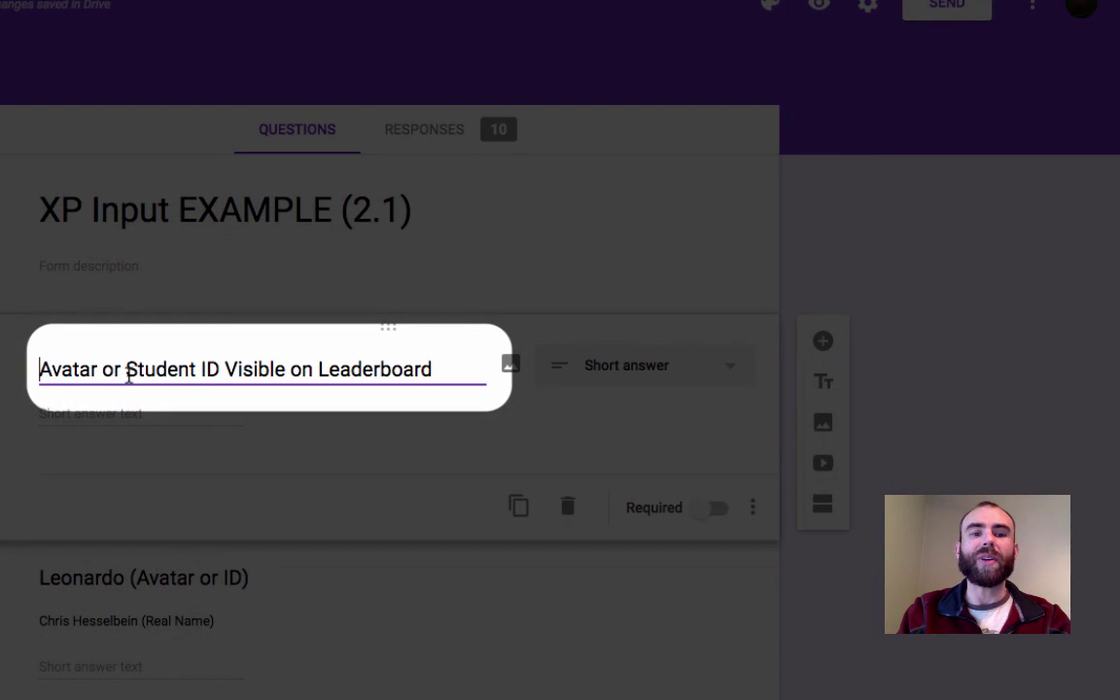
{"action": "left_click", "coordinate": [272, 371]}
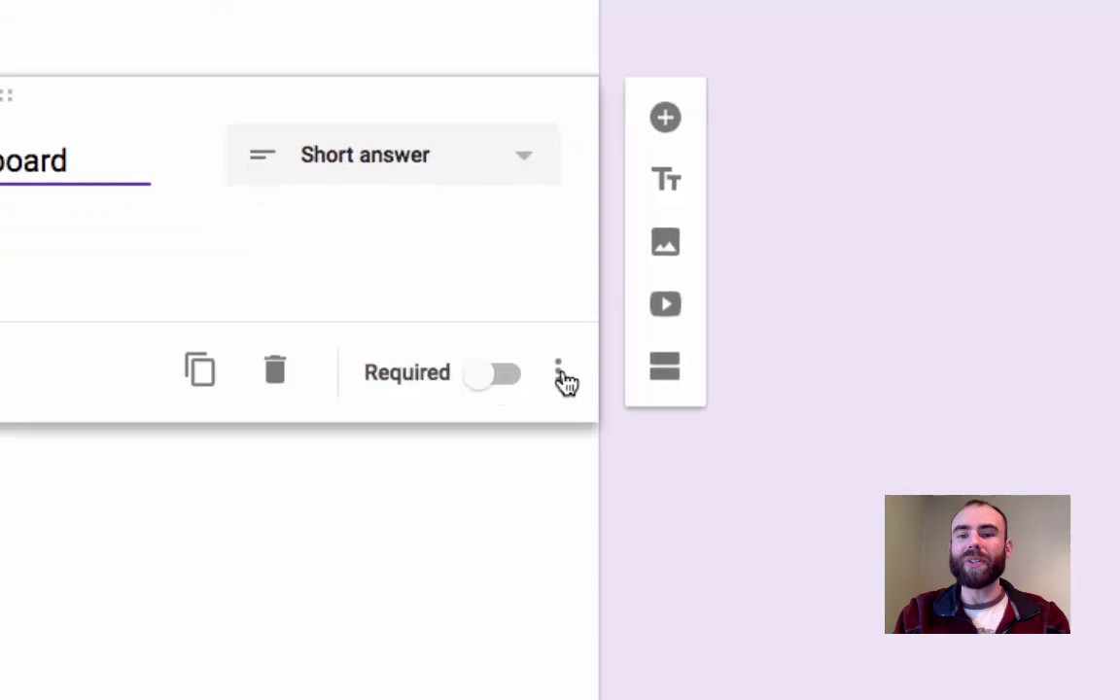
Add the description 'Real Name' to the 'Avatar or Student ID Visible on Leaderboard' question
{"action": "left_click", "coordinate": [751, 506]}
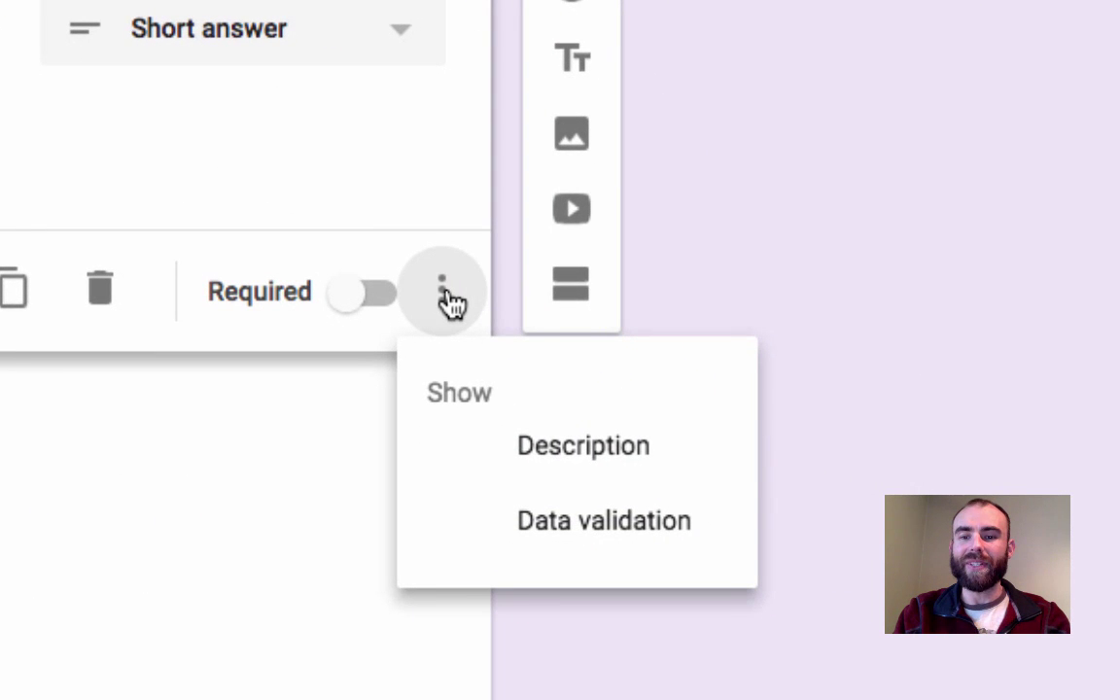
{"action": "left_click", "coordinate": [590, 450]}
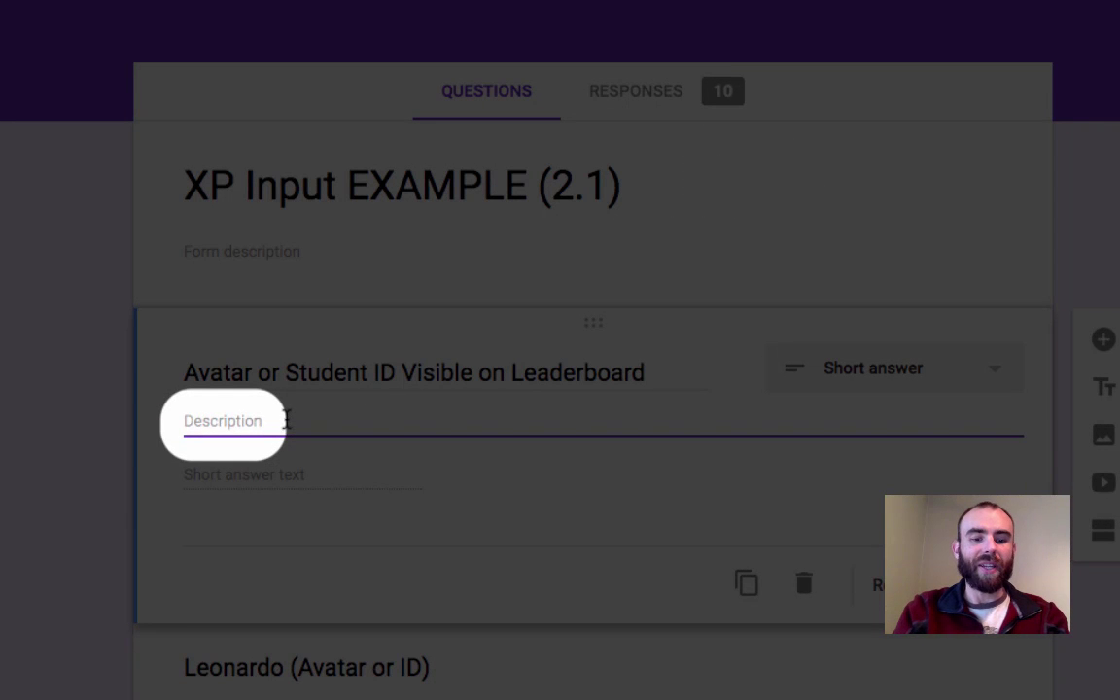
{"action": "type", "text": "Real Name"}
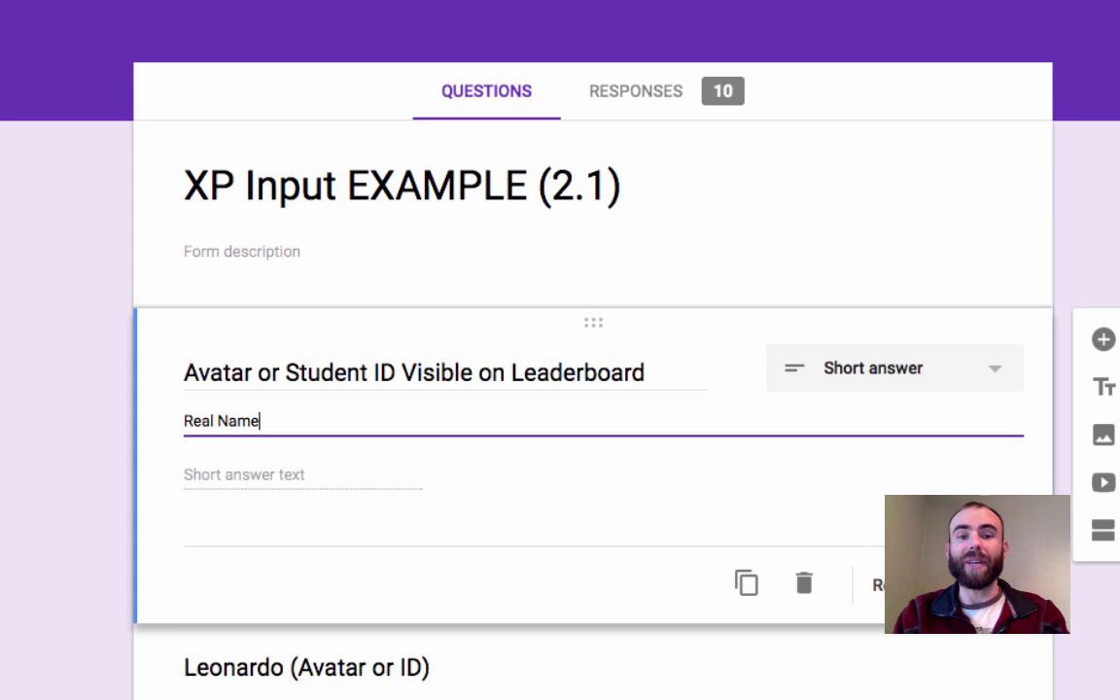
{"action": "scroll", "coordinate": [280, 452], "scroll_direction": "down", "scroll_amount": 3}
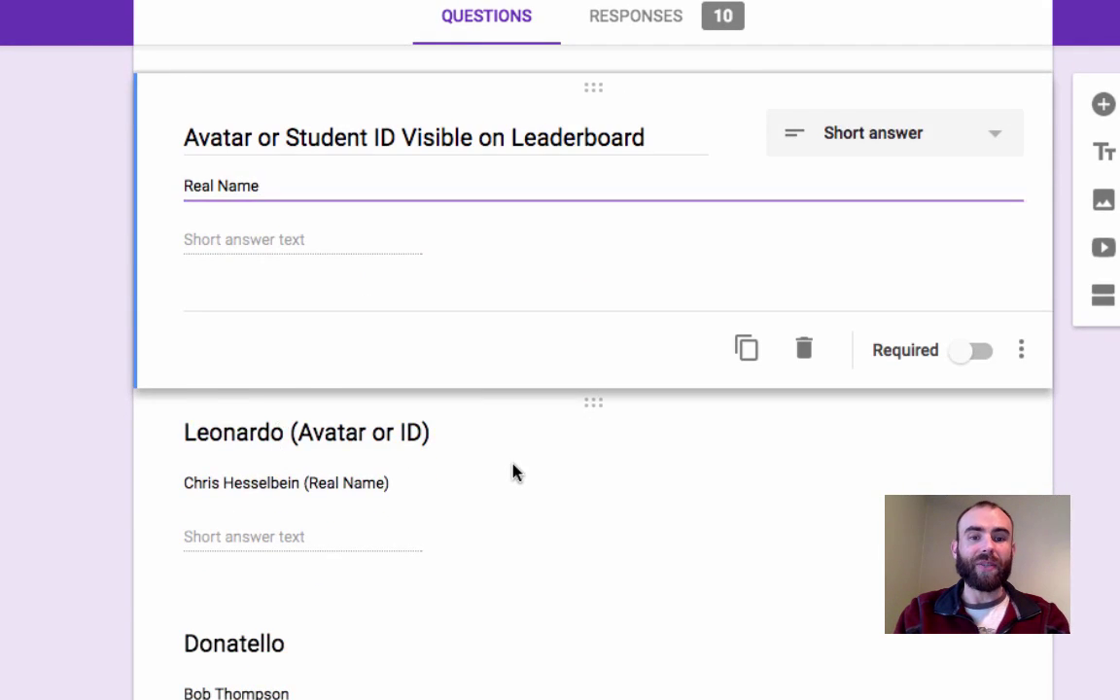
{"action": "left_click", "coordinate": [512, 469]}
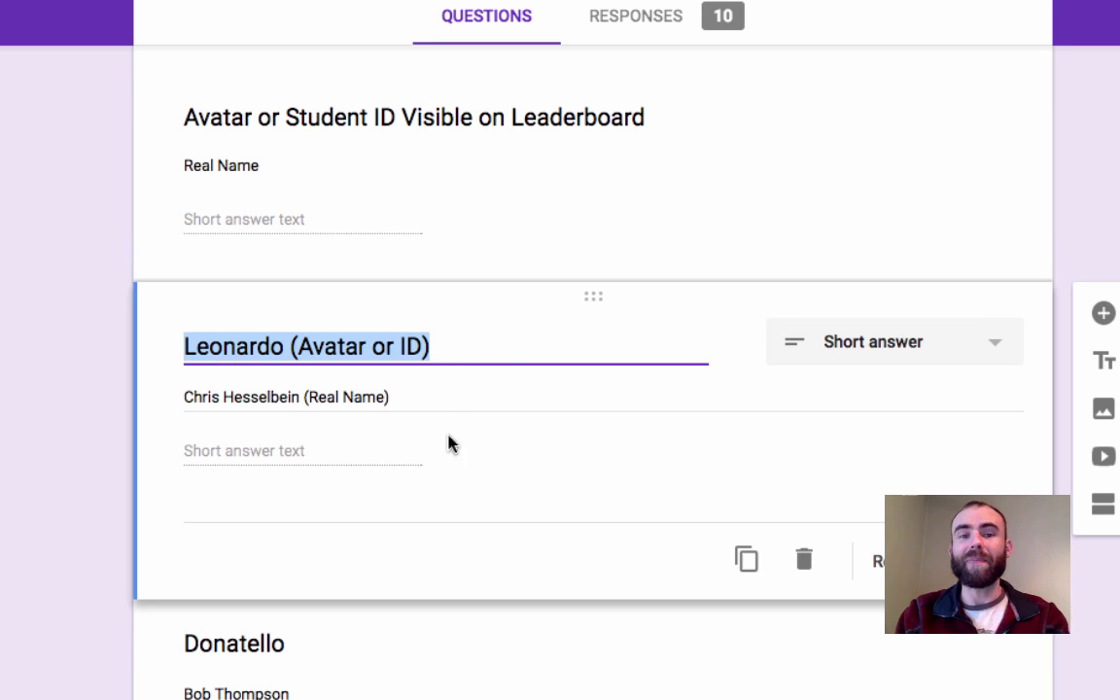
{"action": "scroll", "coordinate": [450, 484], "scroll_direction": "up", "scroll_amount": 3}
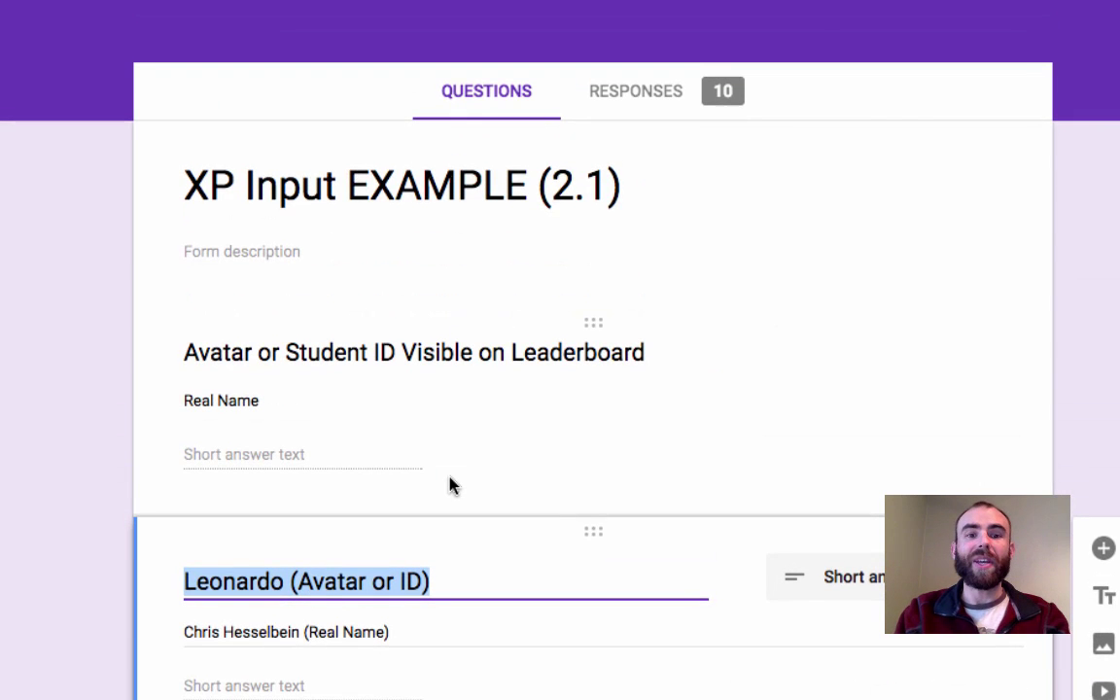
Open the form's responses in the linked XP input EXAMPLE 2.1 (Responses) spreadsheet
{"action": "left_click", "coordinate": [655, 103]}
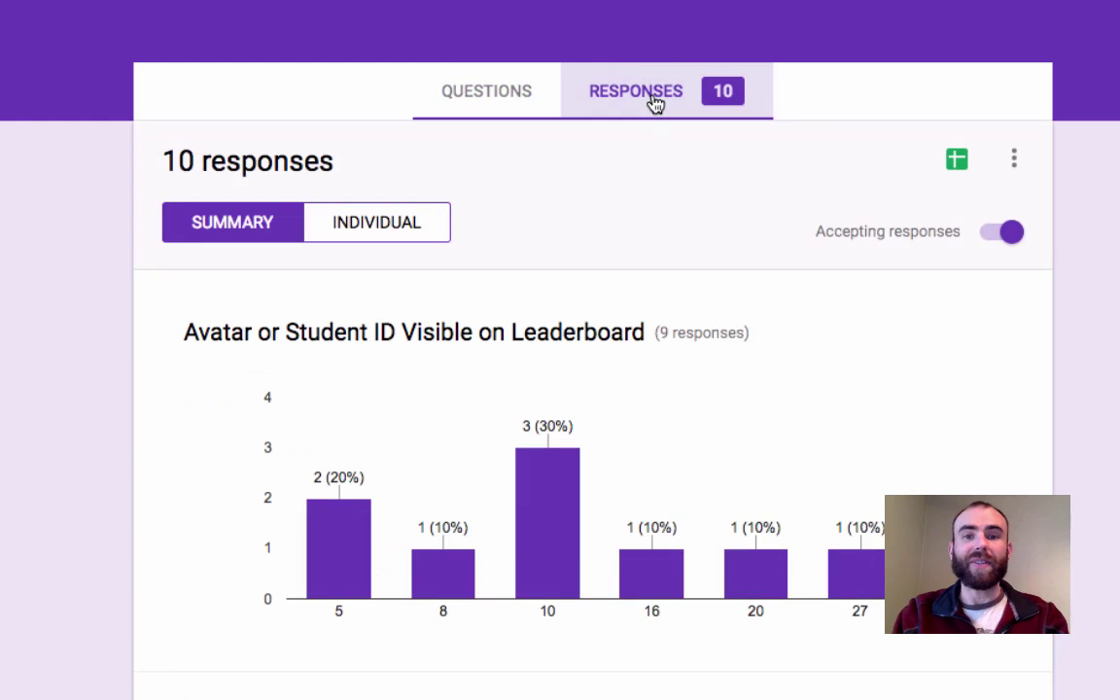
{"action": "left_click", "coordinate": [958, 161]}
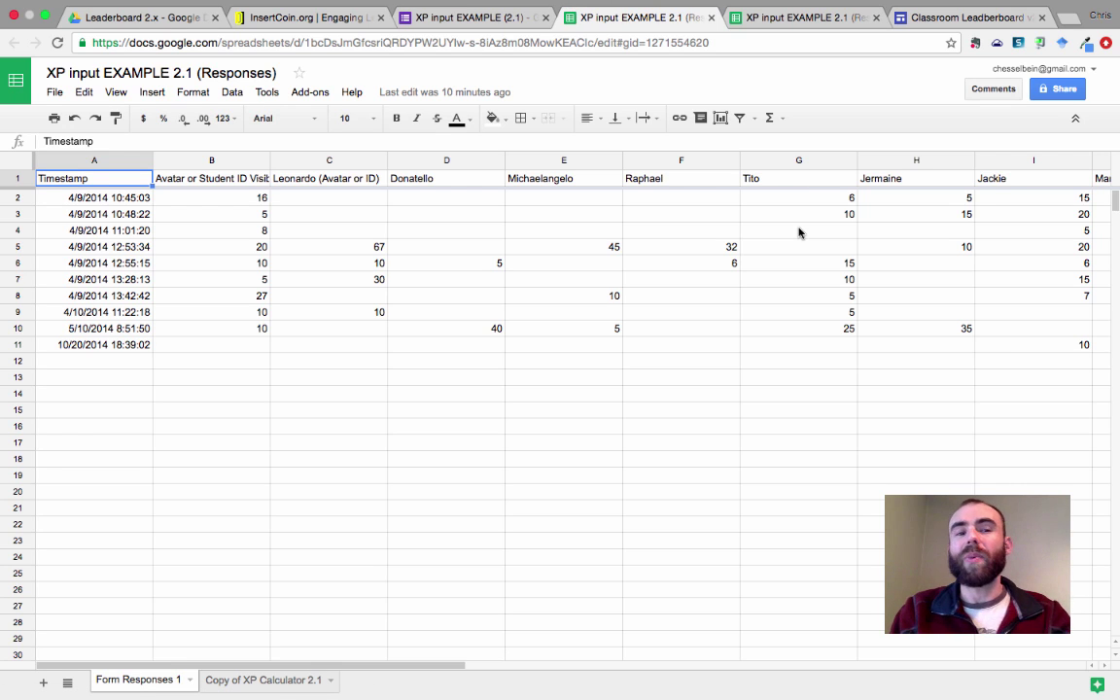
Open InsertCoin.org's Basic XP Calculator post and scroll down to its step 4 setup instructions
{"action": "left_click", "coordinate": [302, 19]}
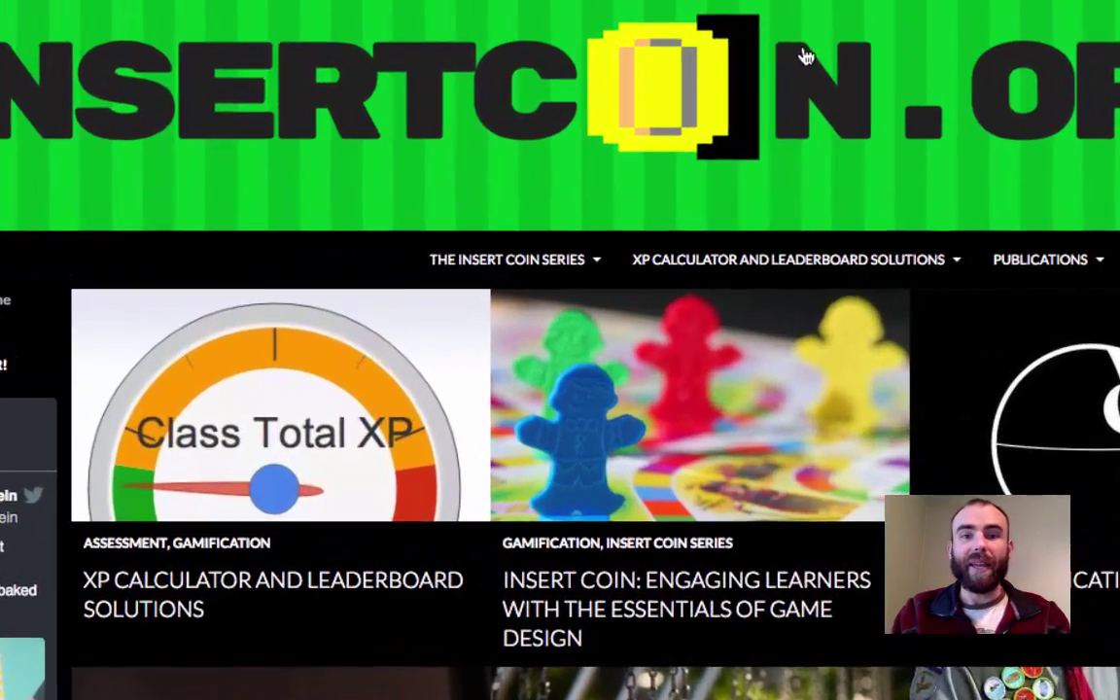
{"action": "mouse_move", "coordinate": [789, 260]}
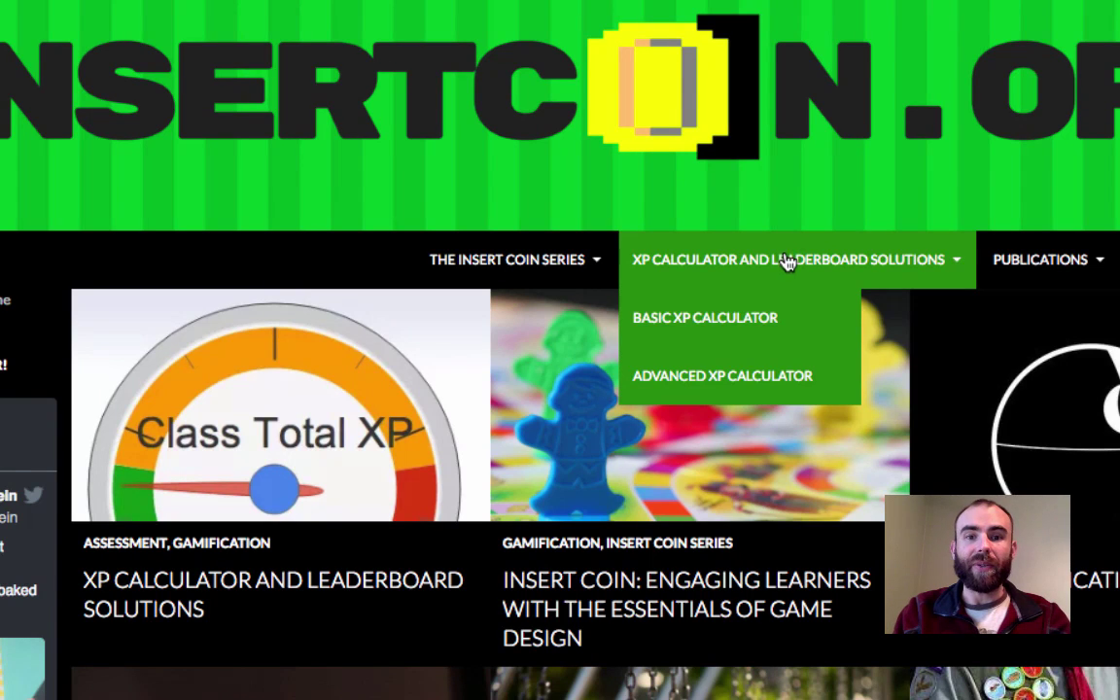
{"action": "left_click", "coordinate": [721, 329]}
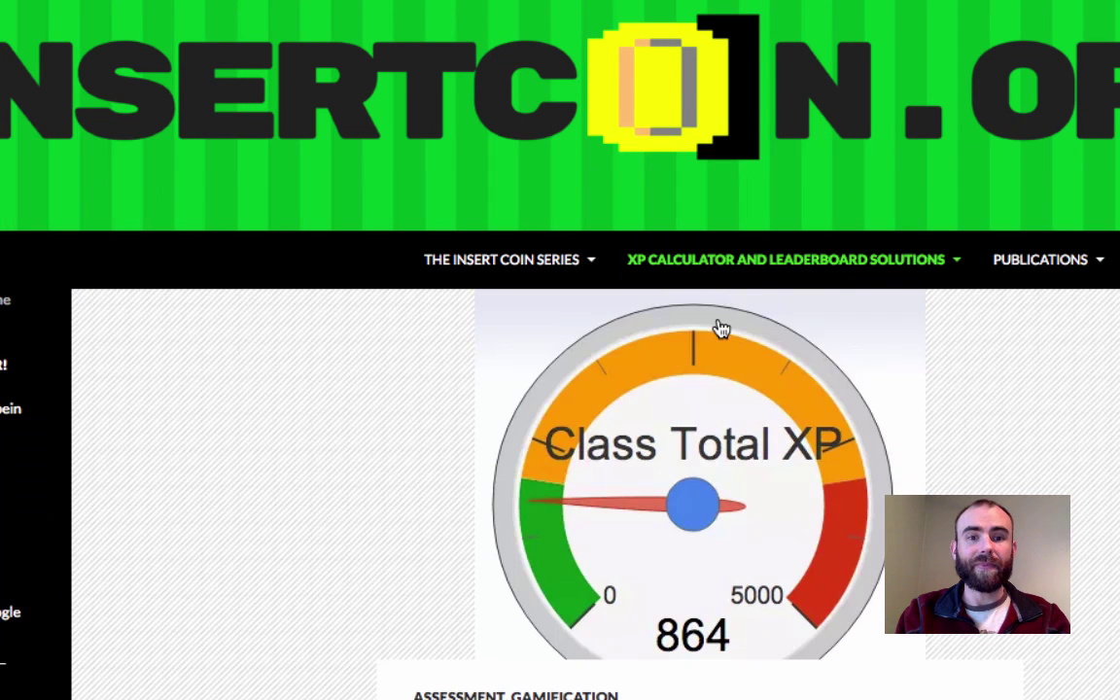
{"action": "scroll", "coordinate": [560, 389], "scroll_direction": "down", "scroll_amount": 5}
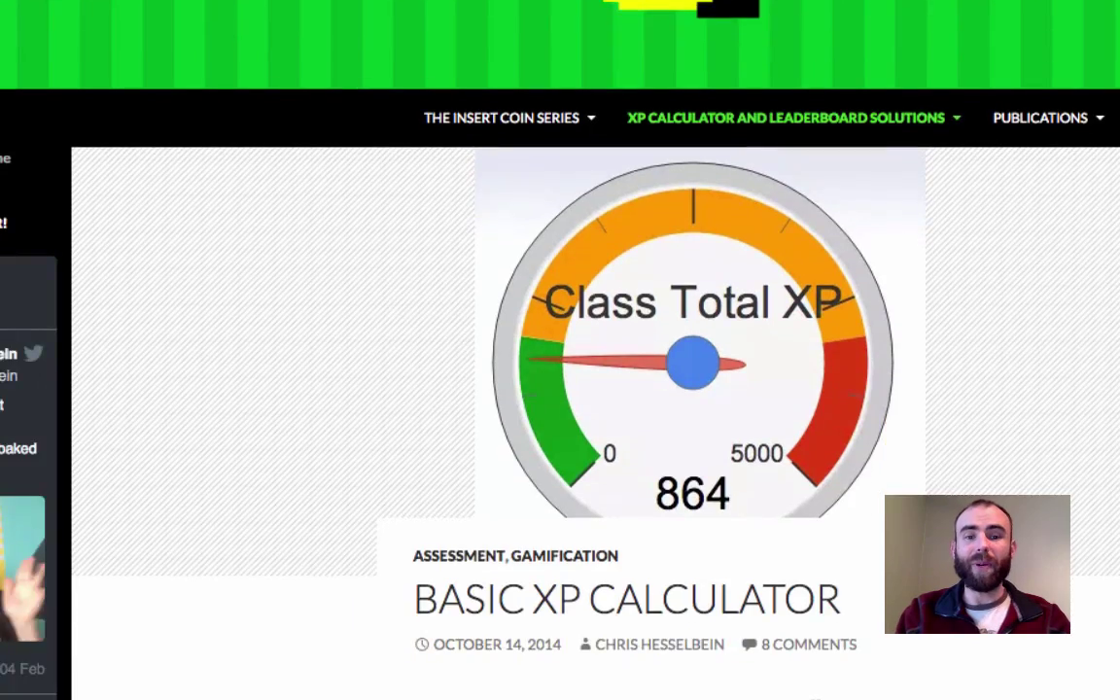
{"action": "scroll", "coordinate": [446, 315], "scroll_direction": "down", "scroll_amount": 15}
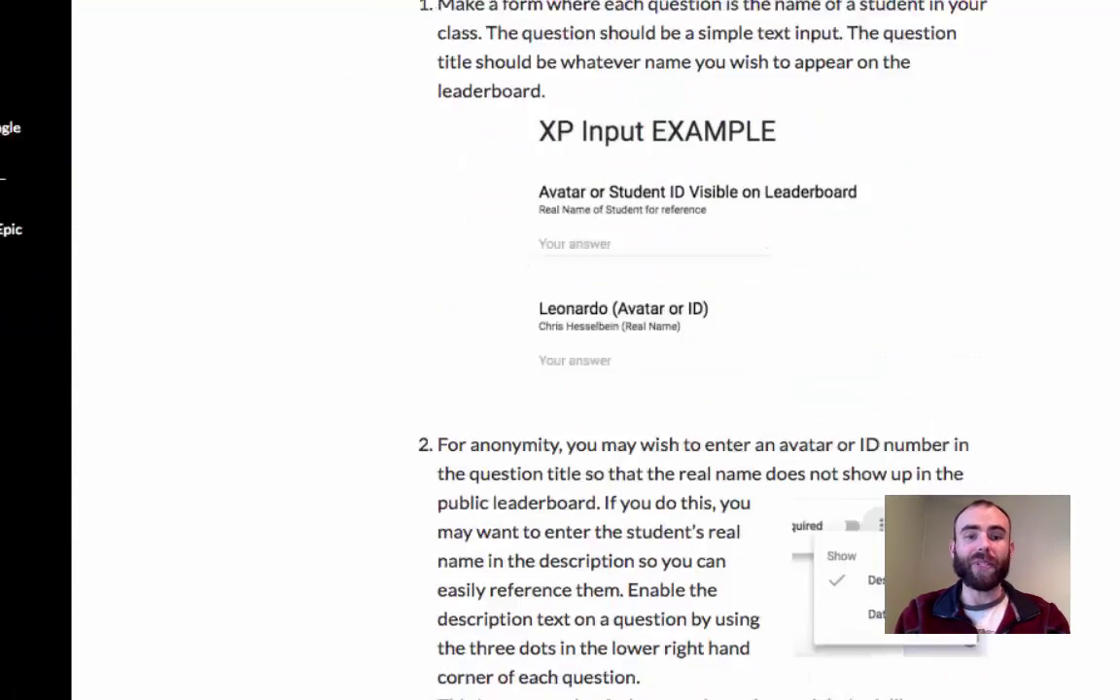
{"action": "scroll", "coordinate": [643, 574], "scroll_direction": "down", "scroll_amount": 2}
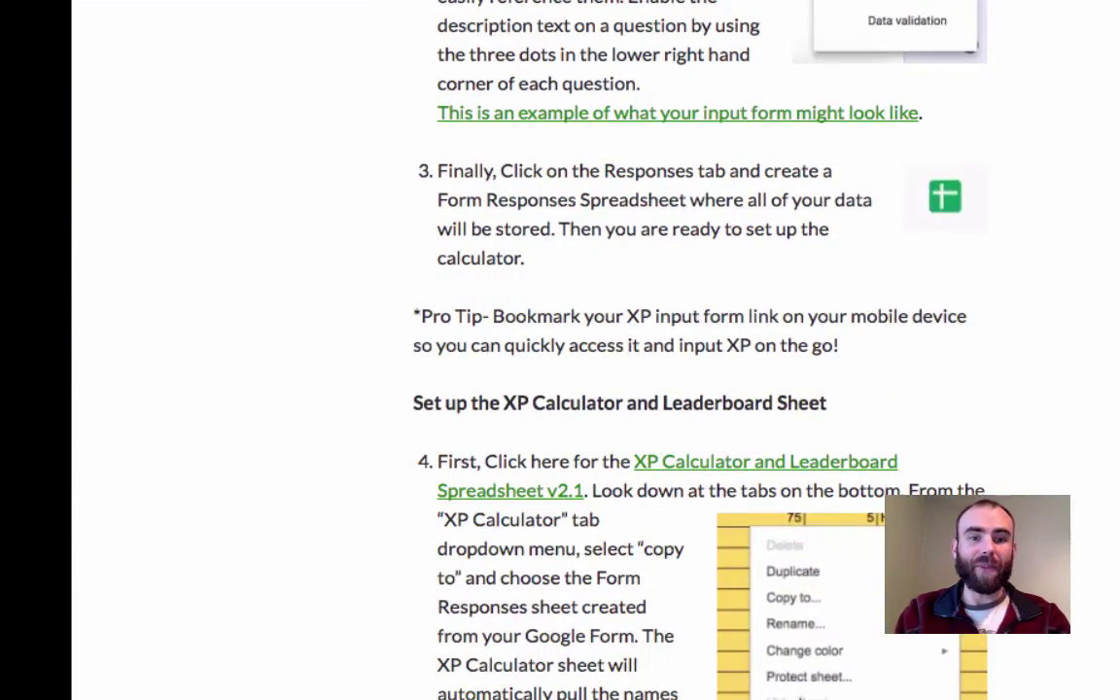
Copy the template's XP Calculator 2.1 sheet into the XP input EXAMPLE 2.1 responses spreadsheet
{"action": "left_click", "coordinate": [704, 465]}
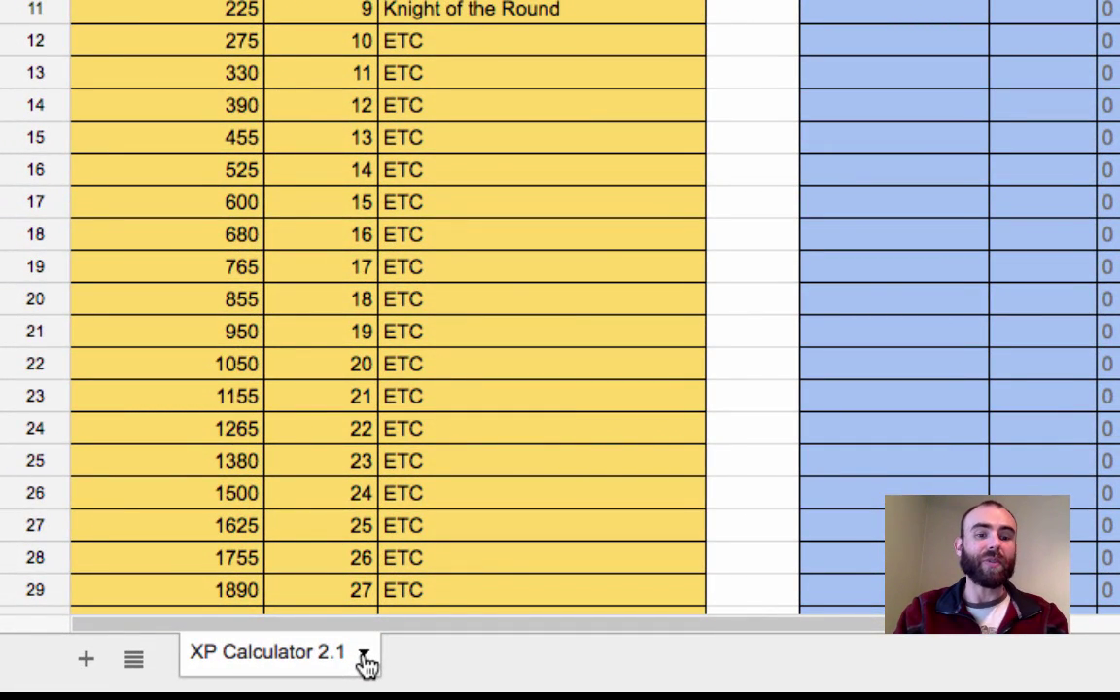
{"action": "left_click", "coordinate": [363, 658]}
{"action": "left_click", "coordinate": [272, 296]}
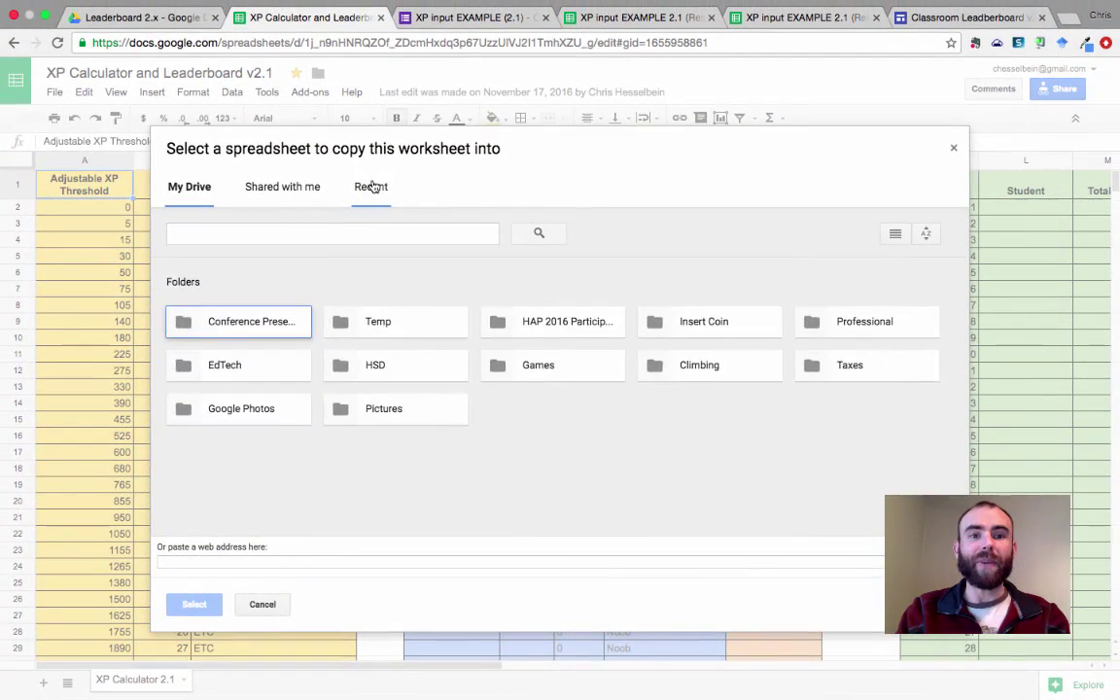
{"action": "left_click", "coordinate": [370, 184]}
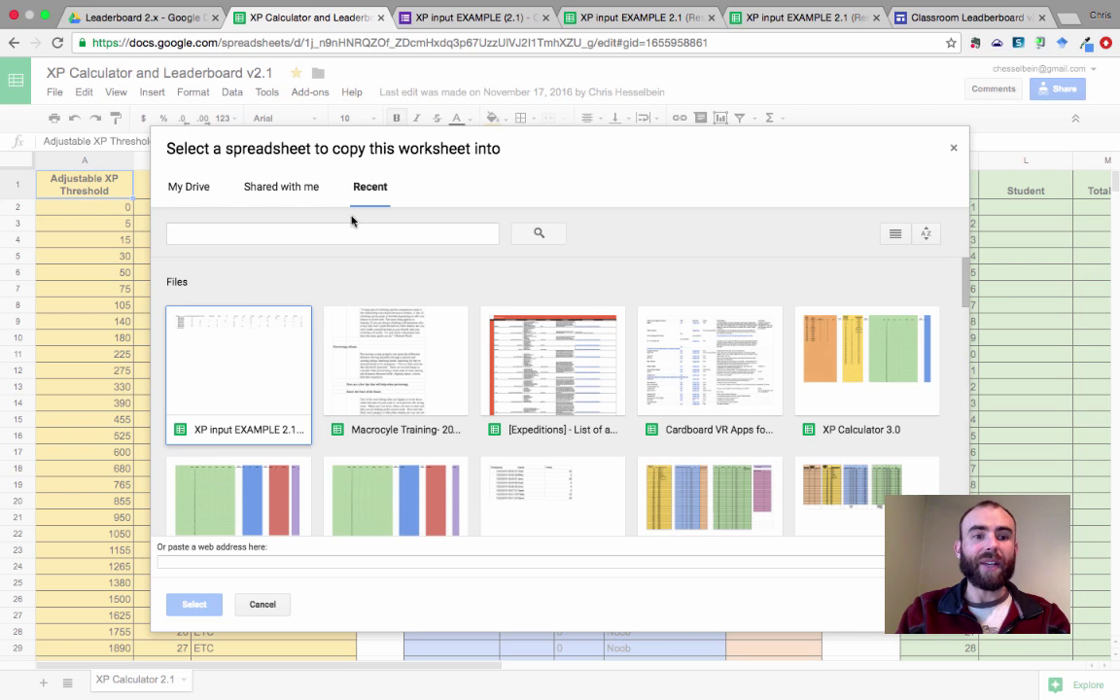
{"action": "left_click", "coordinate": [239, 392]}
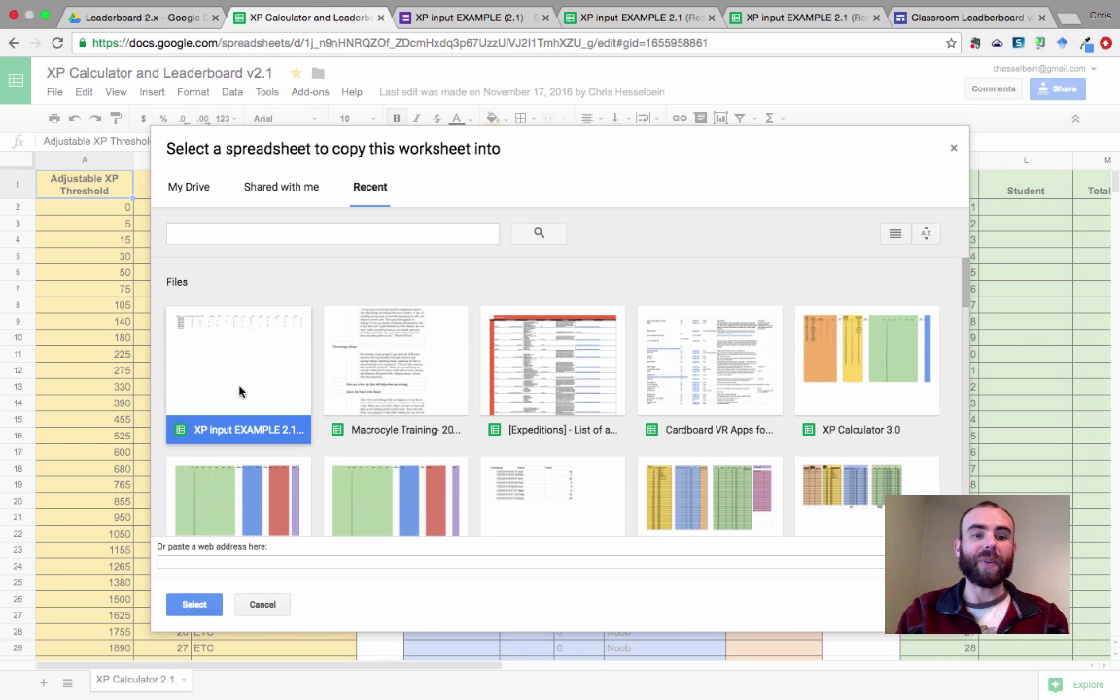
{"action": "left_click", "coordinate": [955, 151]}
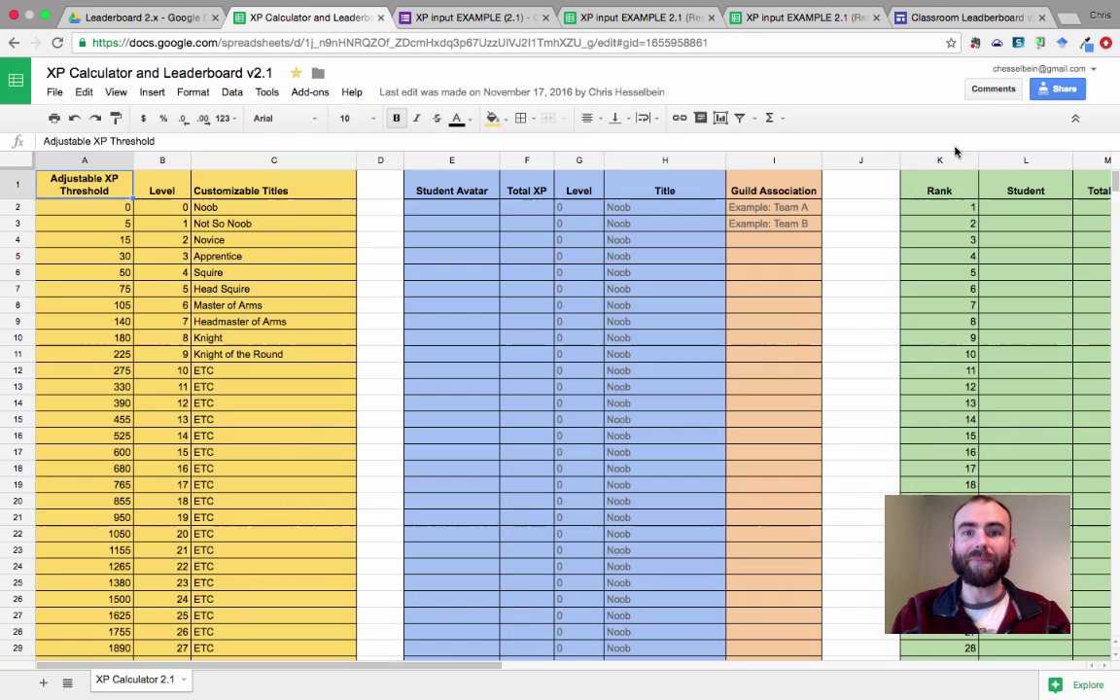
{"action": "left_click", "coordinate": [660, 19]}
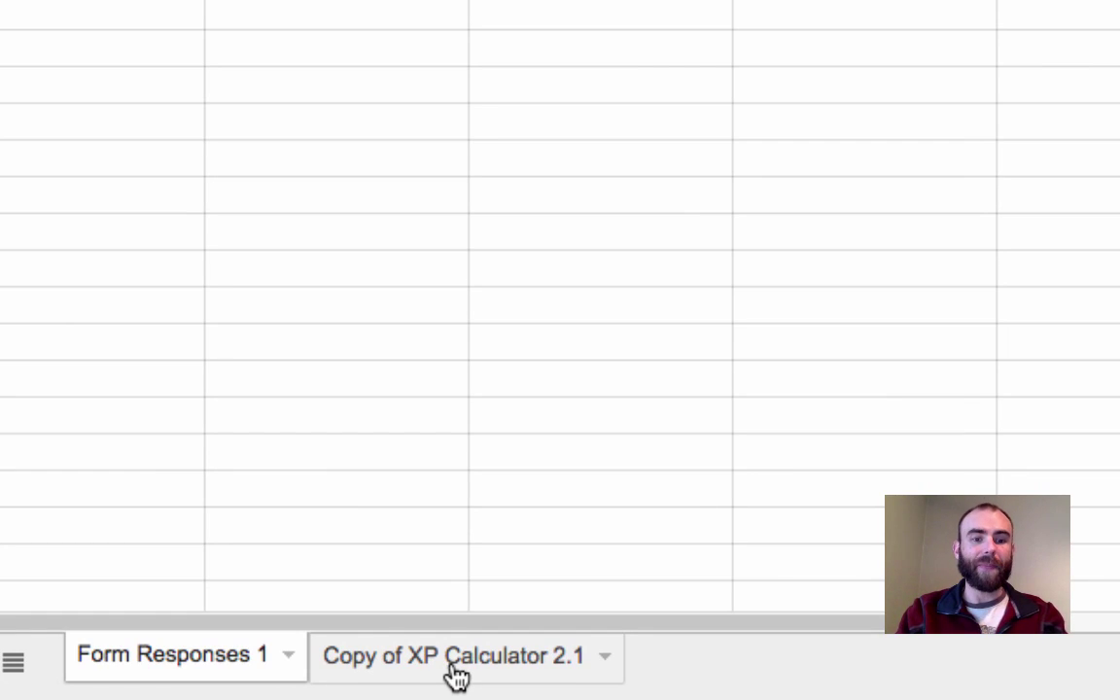
View the Copy of XP Calculator 2.1 sheet with each student's Total XP, Level, Title and Guild
{"action": "left_click", "coordinate": [456, 670]}
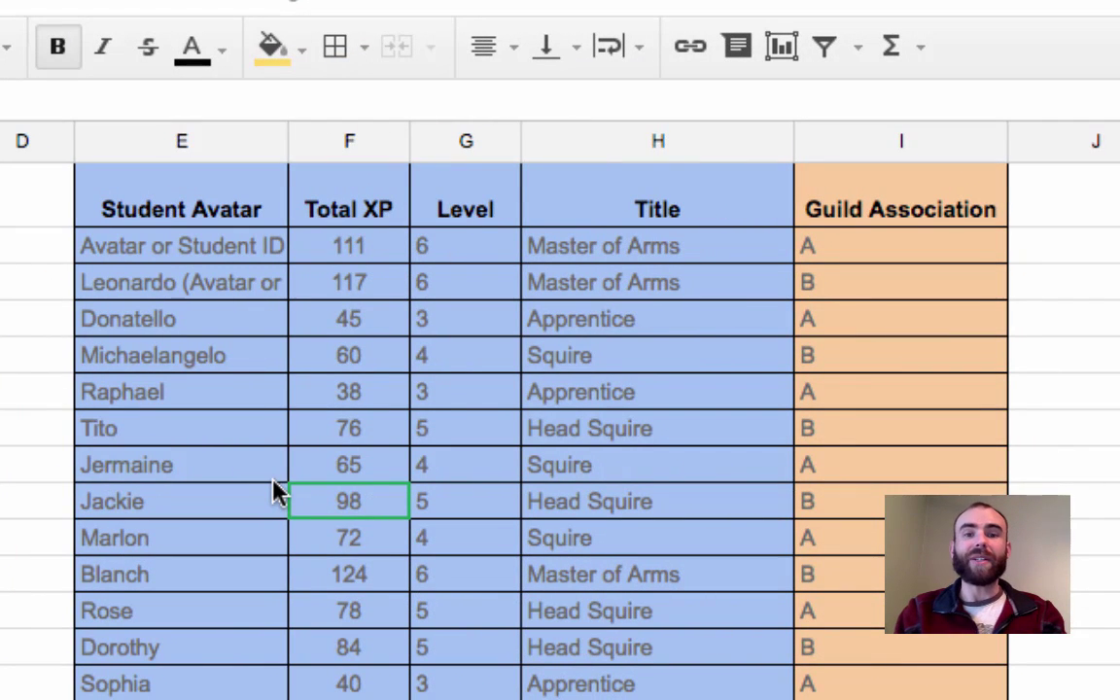
{"action": "mouse_move", "coordinate": [343, 522]}
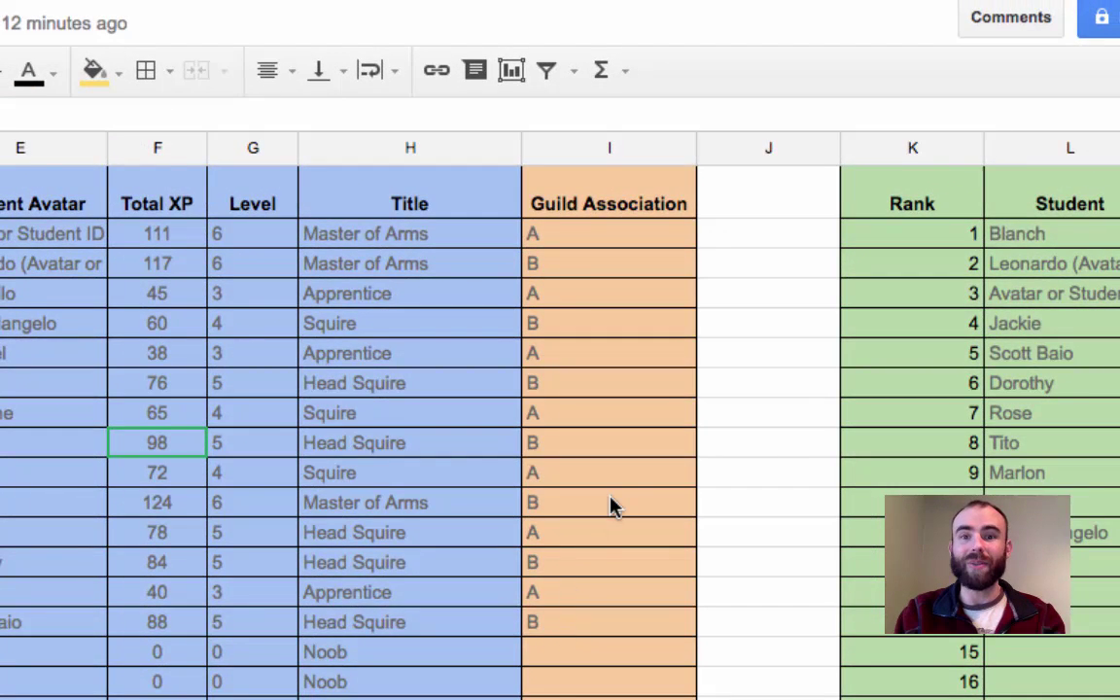
{"action": "scroll", "coordinate": [595, 497], "scroll_direction": "right", "scroll_amount": 5}
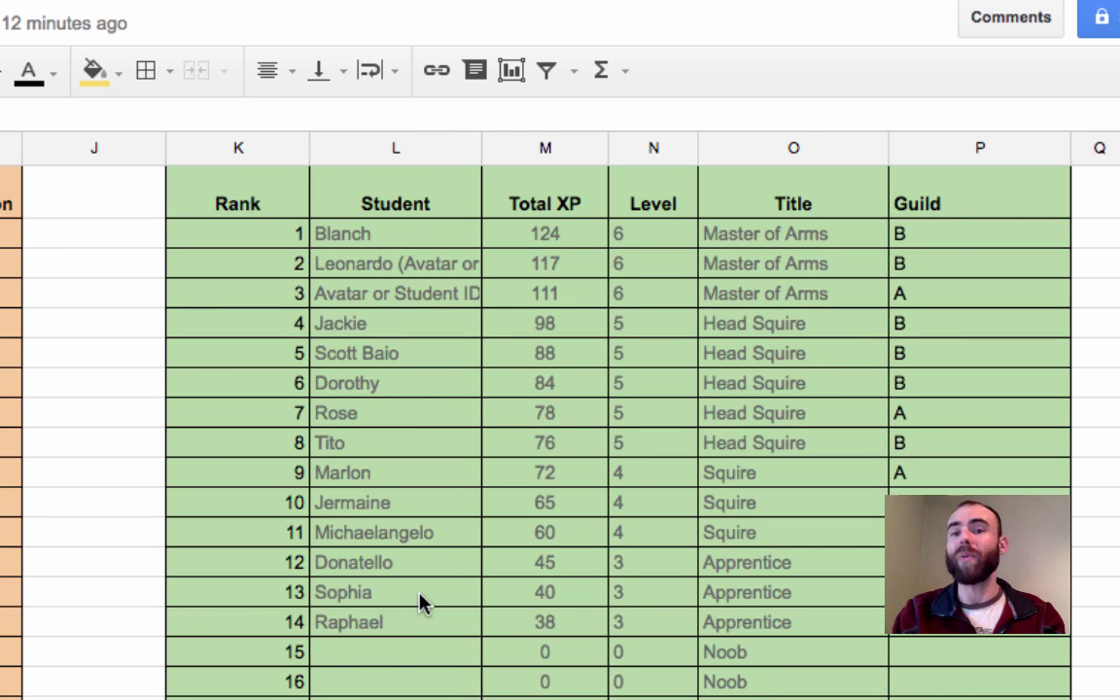
{"action": "scroll", "coordinate": [596, 609], "scroll_direction": "right", "scroll_amount": 10}
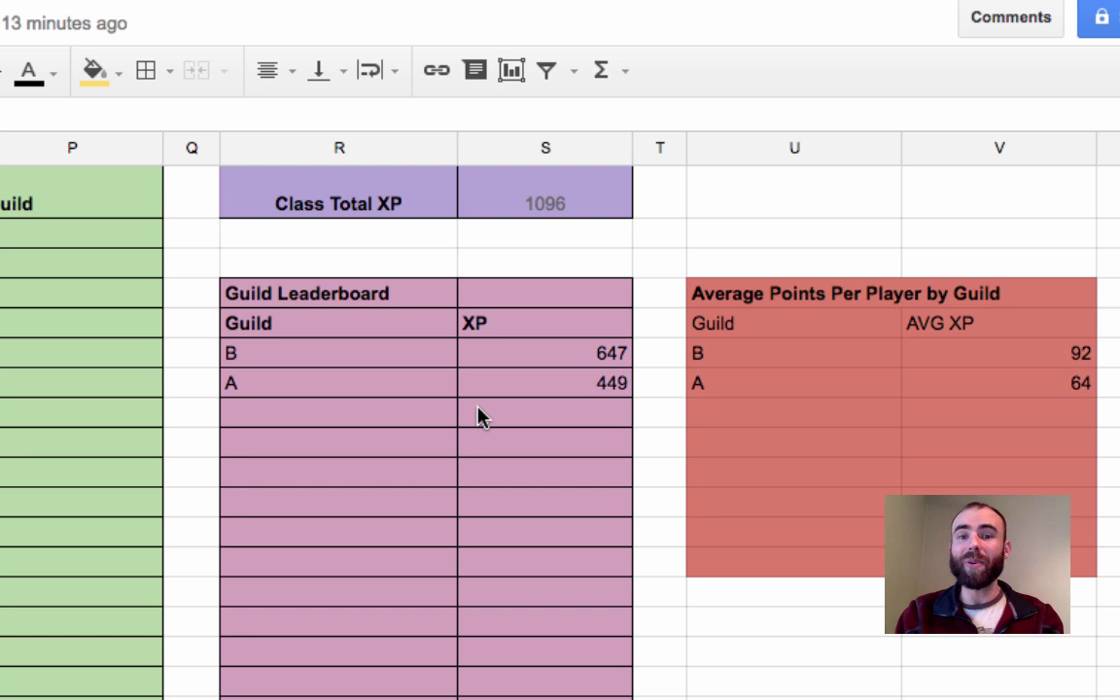
{"action": "scroll", "coordinate": [625, 420], "scroll_direction": "right", "scroll_amount": 3}
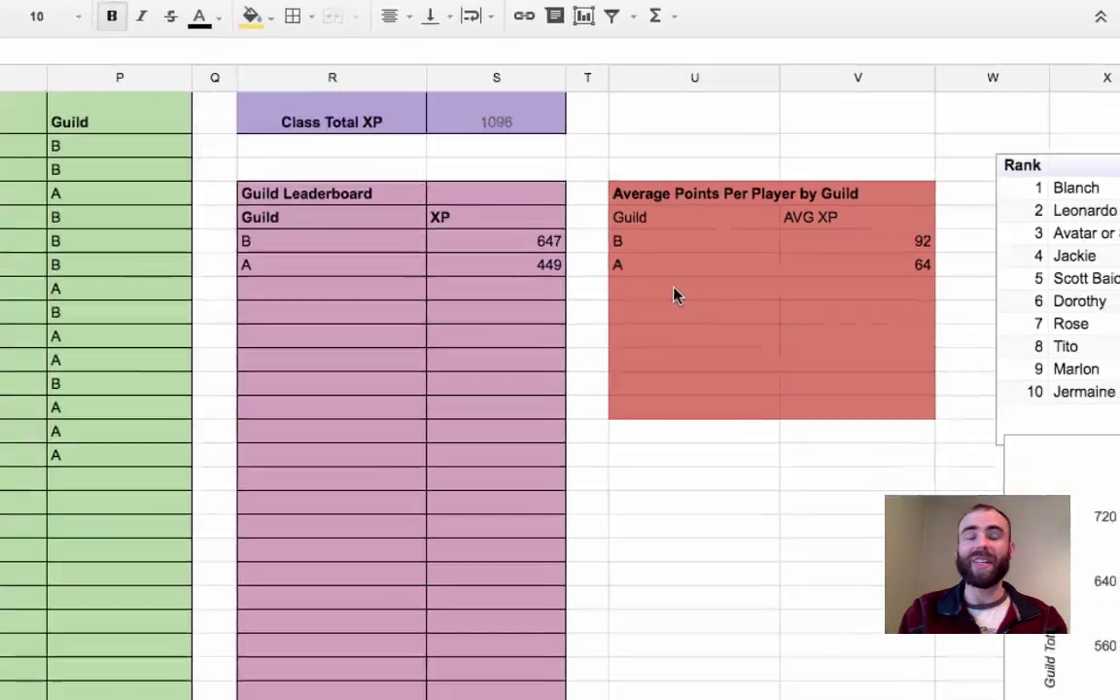
{"action": "scroll", "coordinate": [744, 229], "scroll_direction": "right", "scroll_amount": 6}
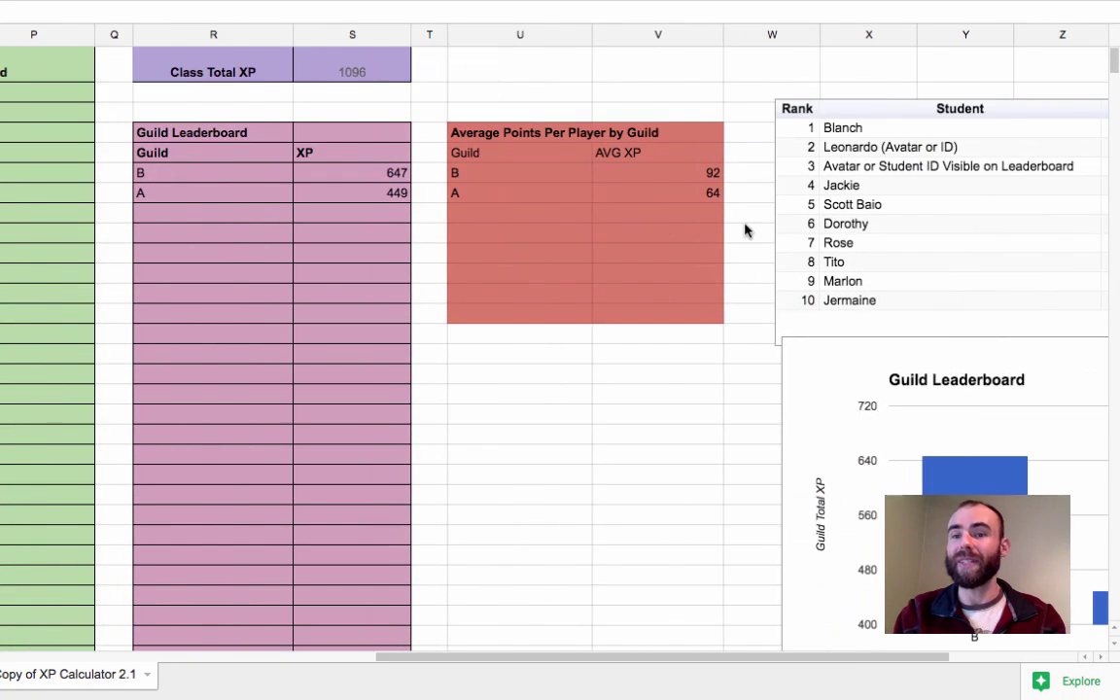
{"action": "scroll", "coordinate": [746, 230], "scroll_direction": "right", "scroll_amount": 5}
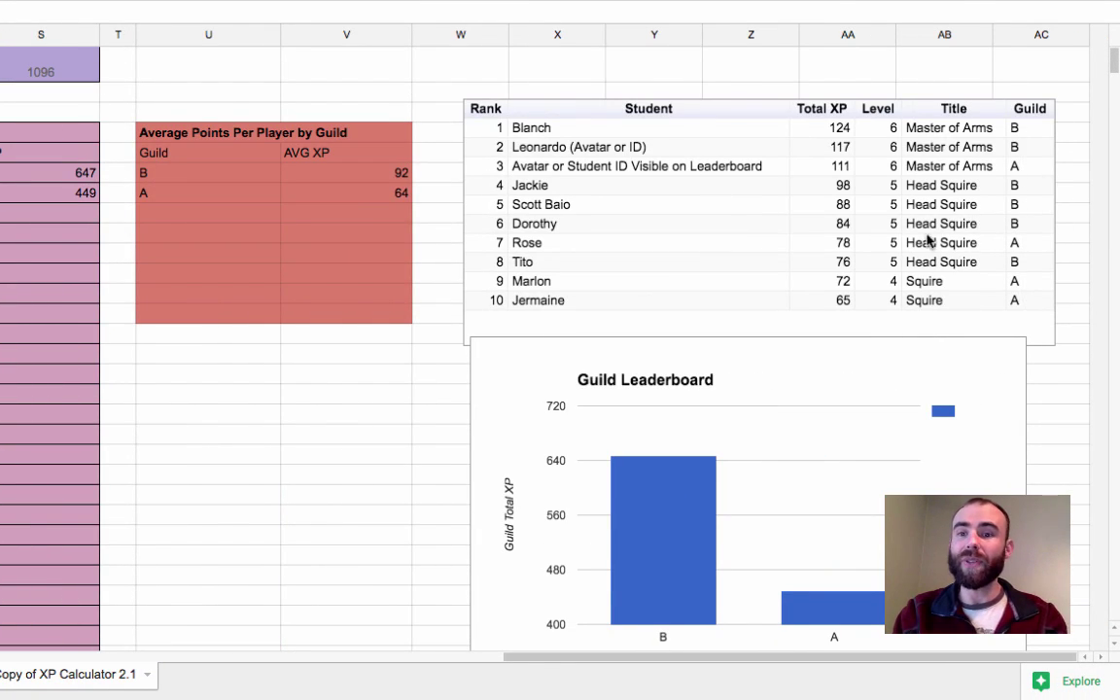
{"action": "scroll", "coordinate": [799, 195], "scroll_direction": "down", "scroll_amount": 2}
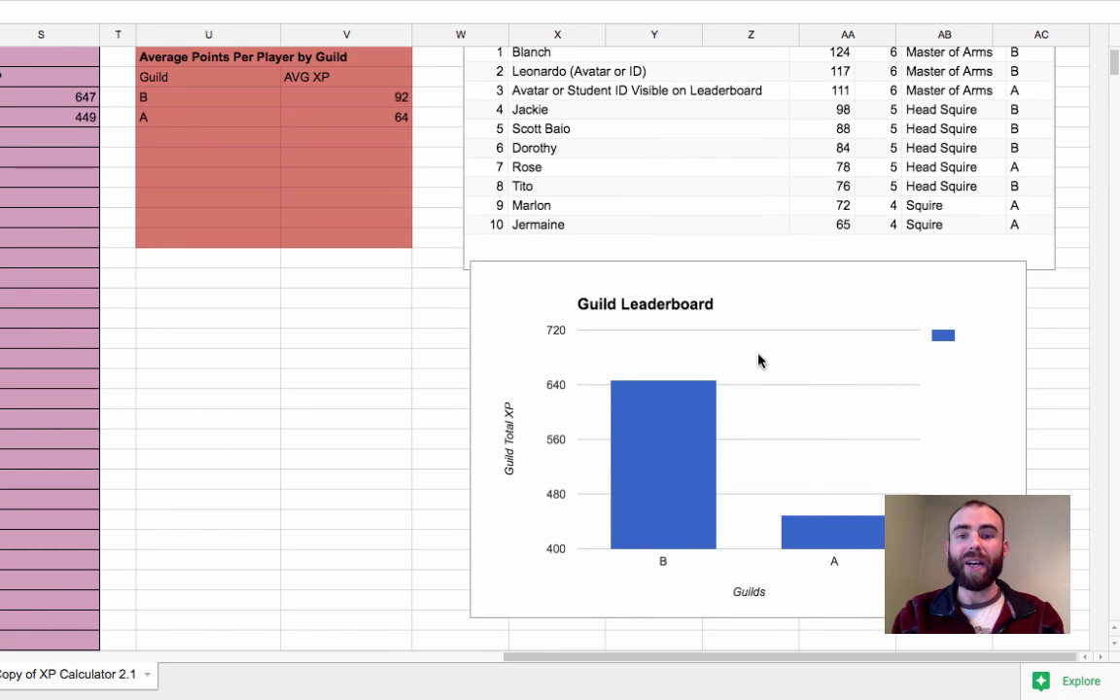
{"action": "scroll", "coordinate": [760, 369], "scroll_direction": "down", "scroll_amount": 6}
{"action": "scroll", "coordinate": [760, 370], "scroll_direction": "left", "scroll_amount": 3}
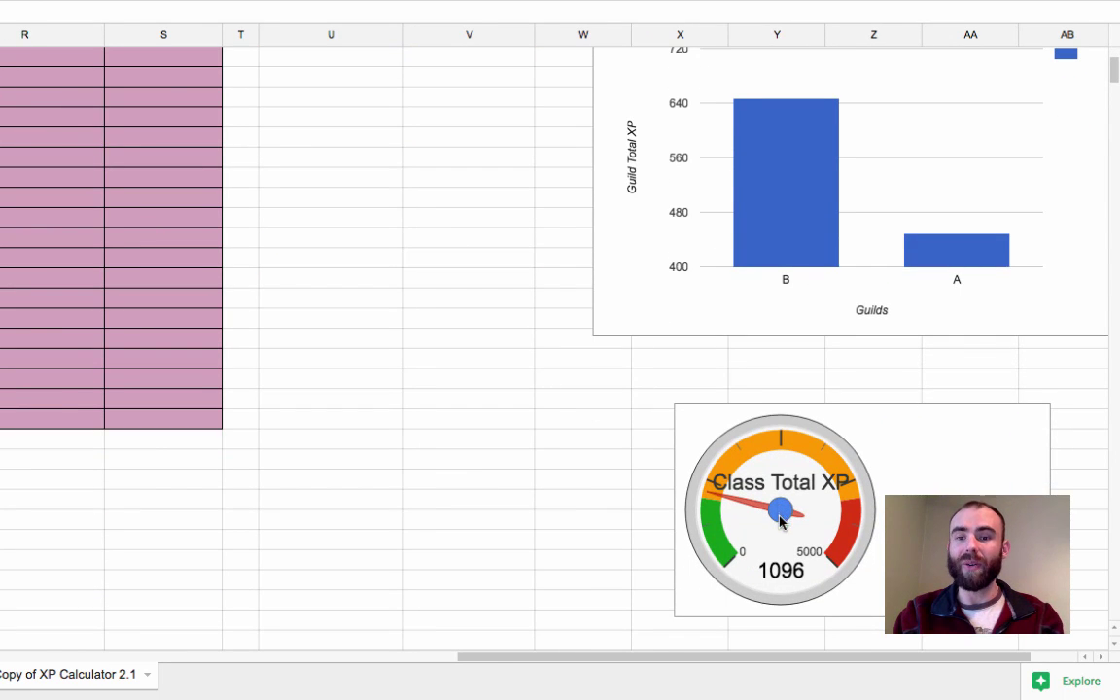
{"action": "scroll", "coordinate": [768, 194], "scroll_direction": "up", "scroll_amount": 2}
{"action": "scroll", "coordinate": [768, 197], "scroll_direction": "up", "scroll_amount": 5}
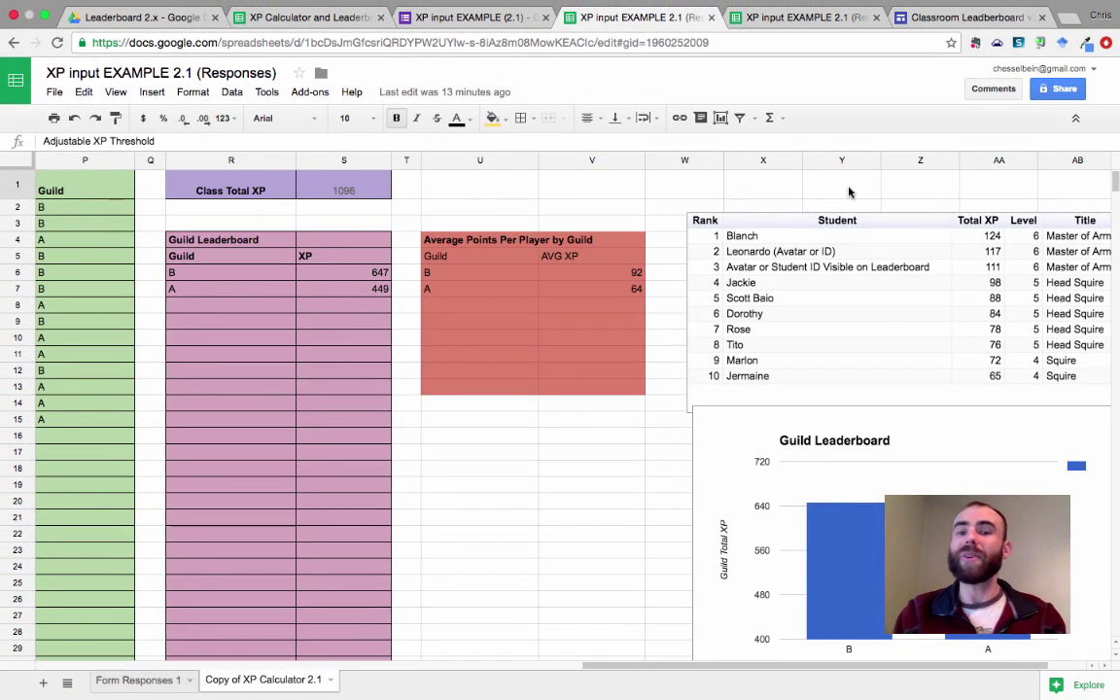
Set the spreadsheet's link sharing to 'On - Public on the web' and save
{"action": "left_click", "coordinate": [1055, 92]}
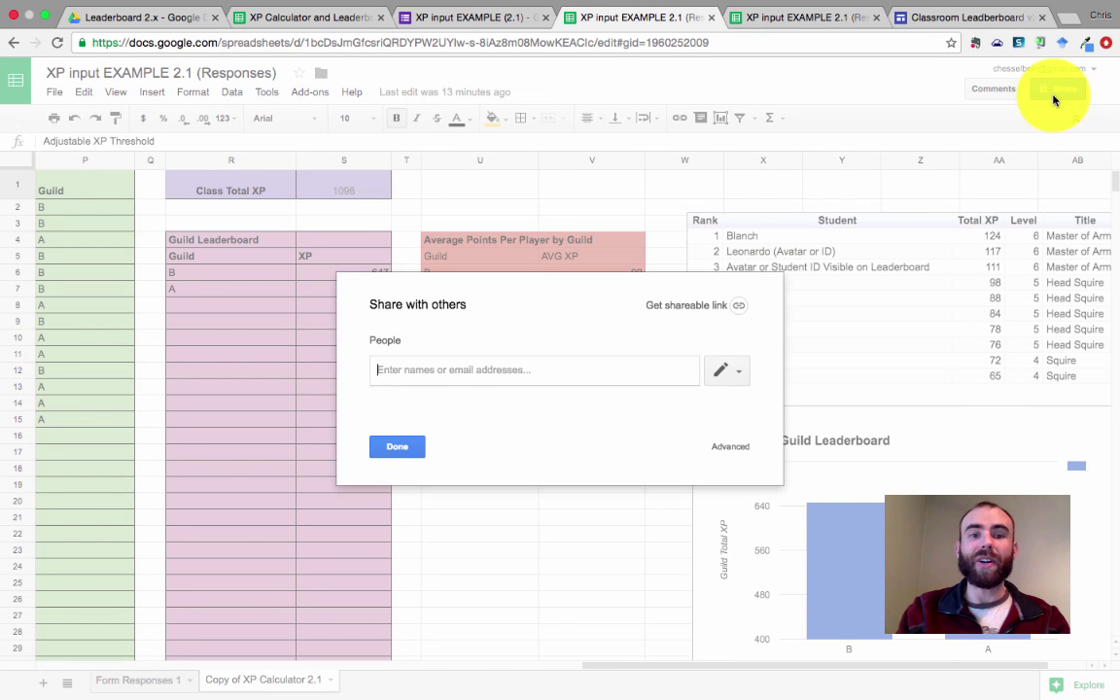
{"action": "left_click", "coordinate": [731, 449]}
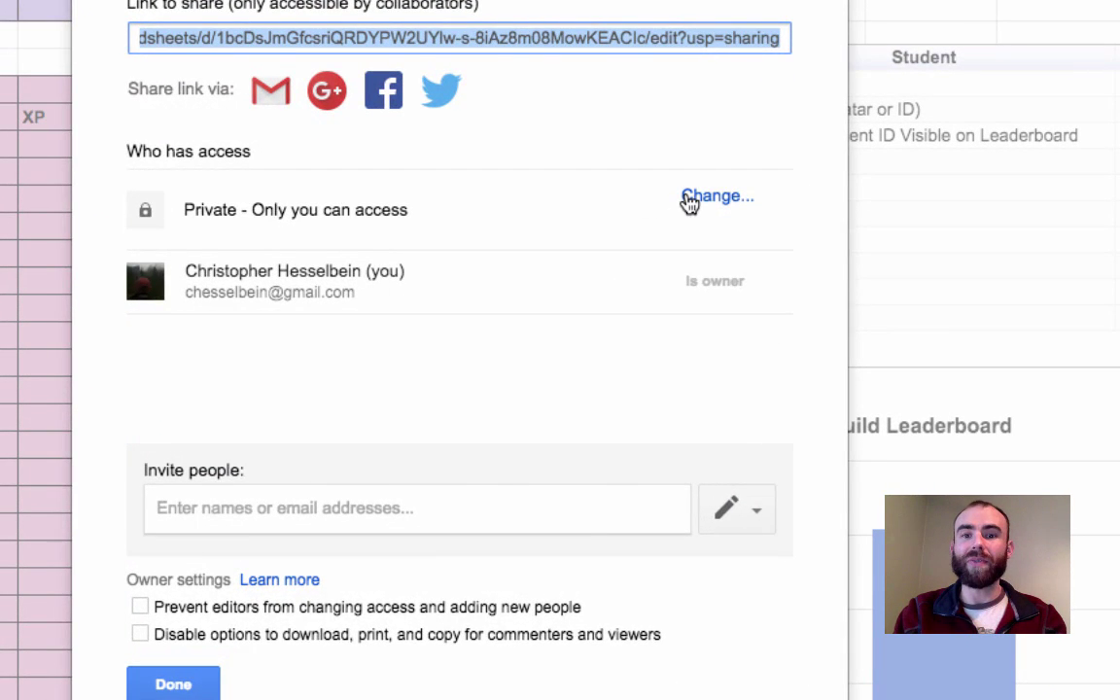
{"action": "left_click", "coordinate": [715, 196]}
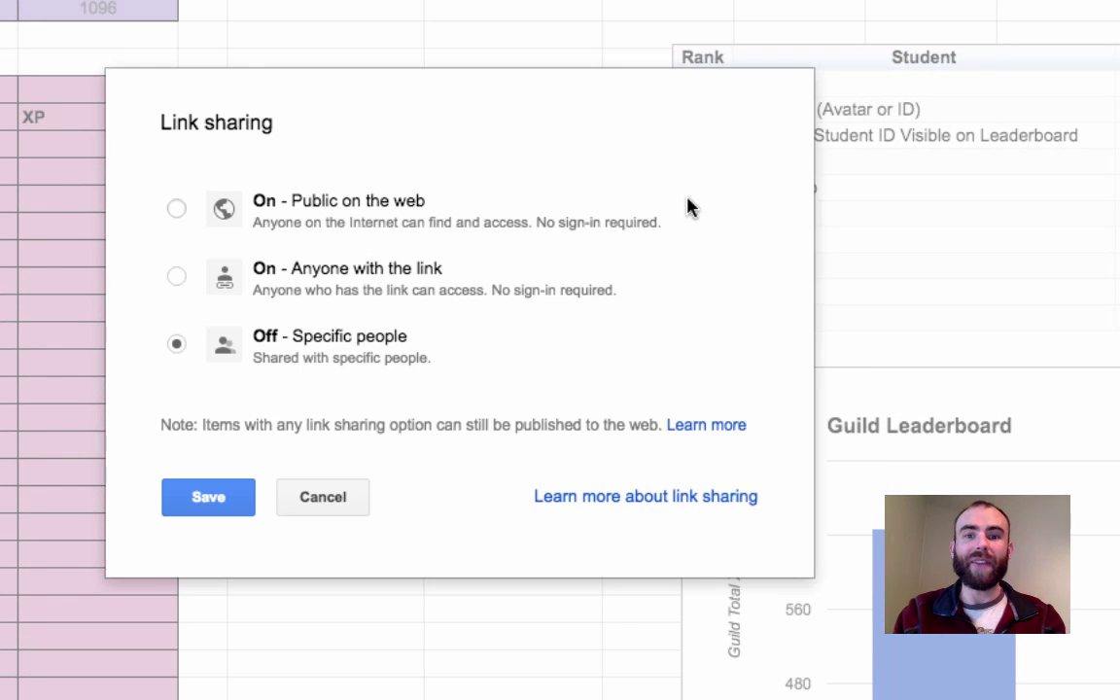
{"action": "left_click", "coordinate": [176, 208]}
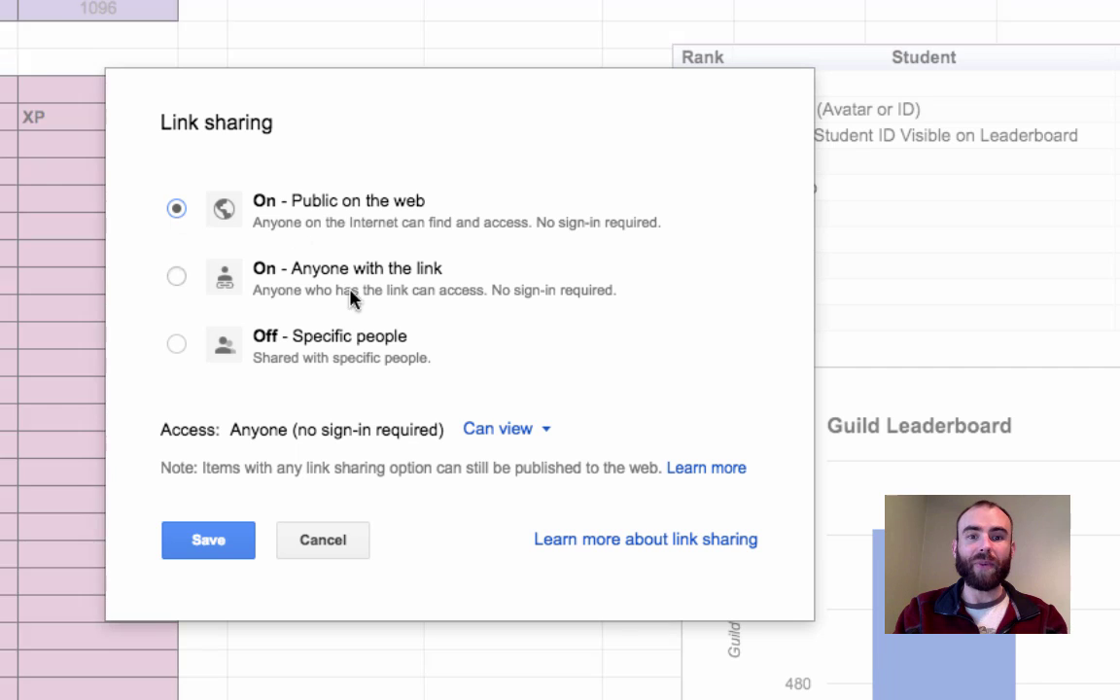
{"action": "left_click", "coordinate": [208, 540]}
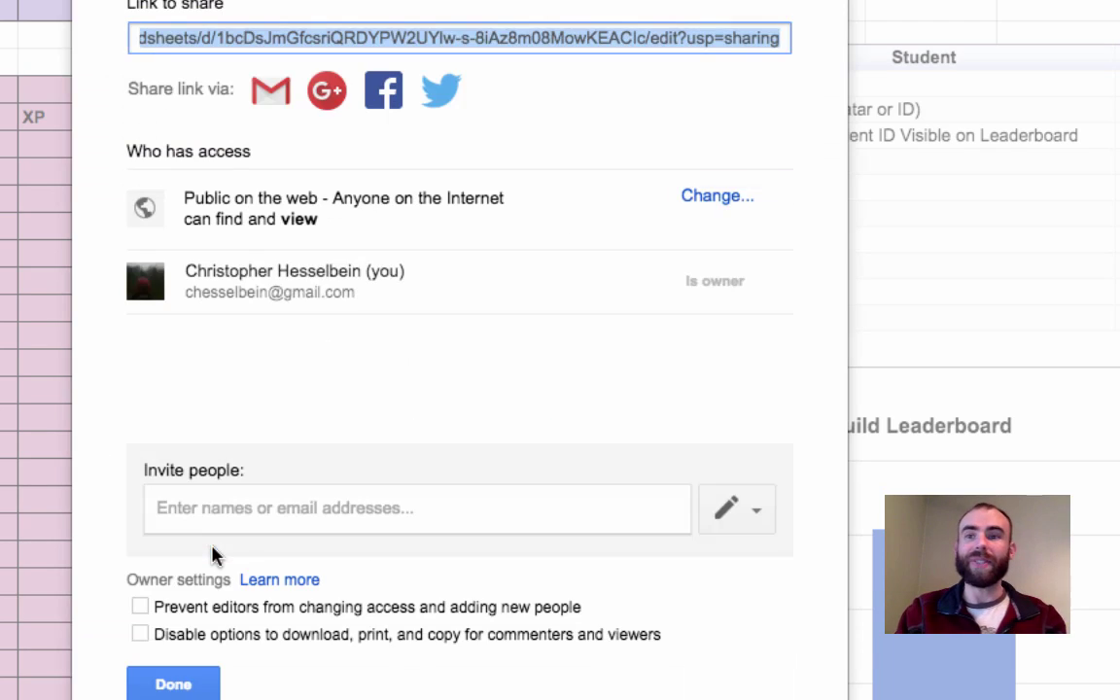
{"action": "left_click", "coordinate": [180, 678]}
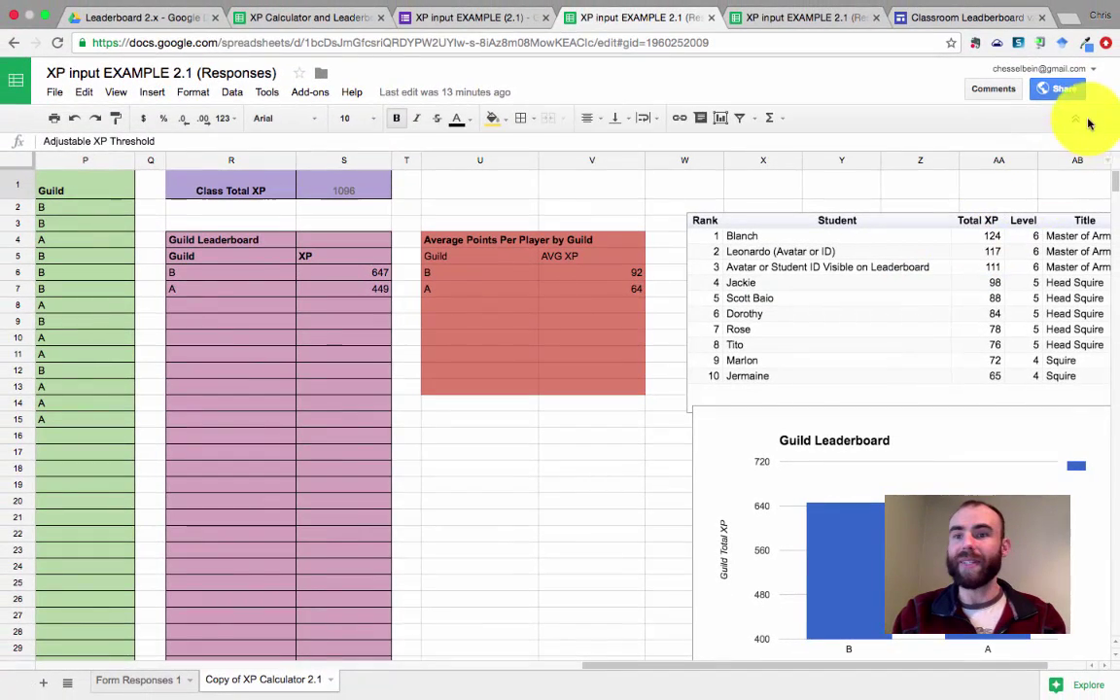
{"action": "left_click", "coordinate": [1066, 97]}
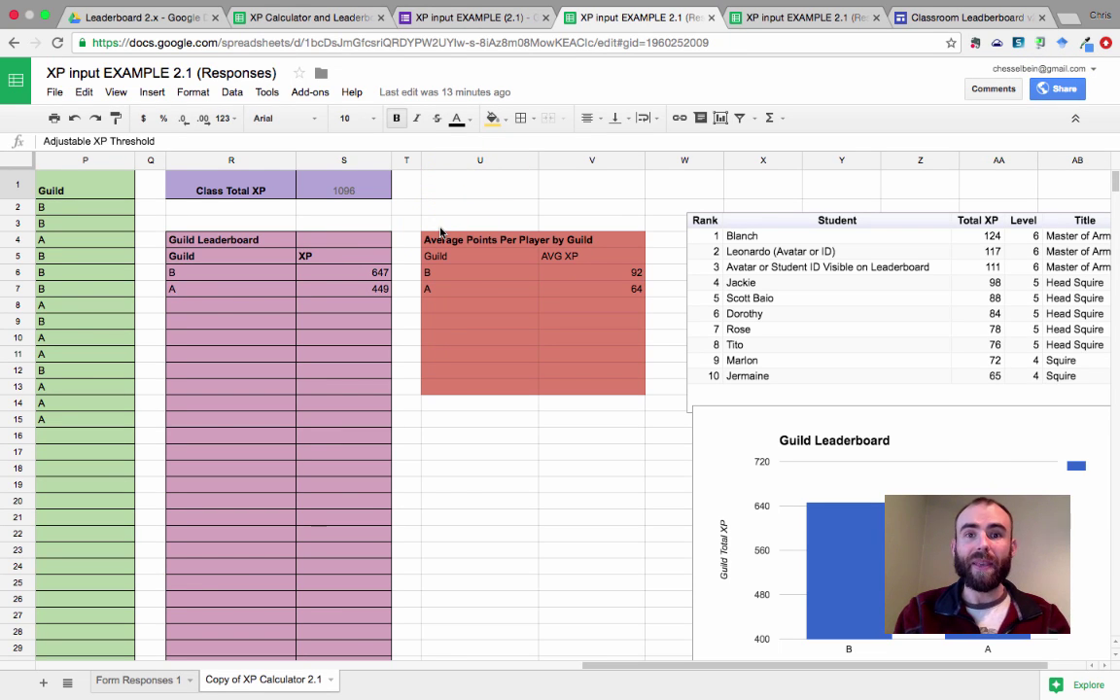
{"action": "scroll", "coordinate": [270, 356], "scroll_direction": "left", "scroll_amount": 15}
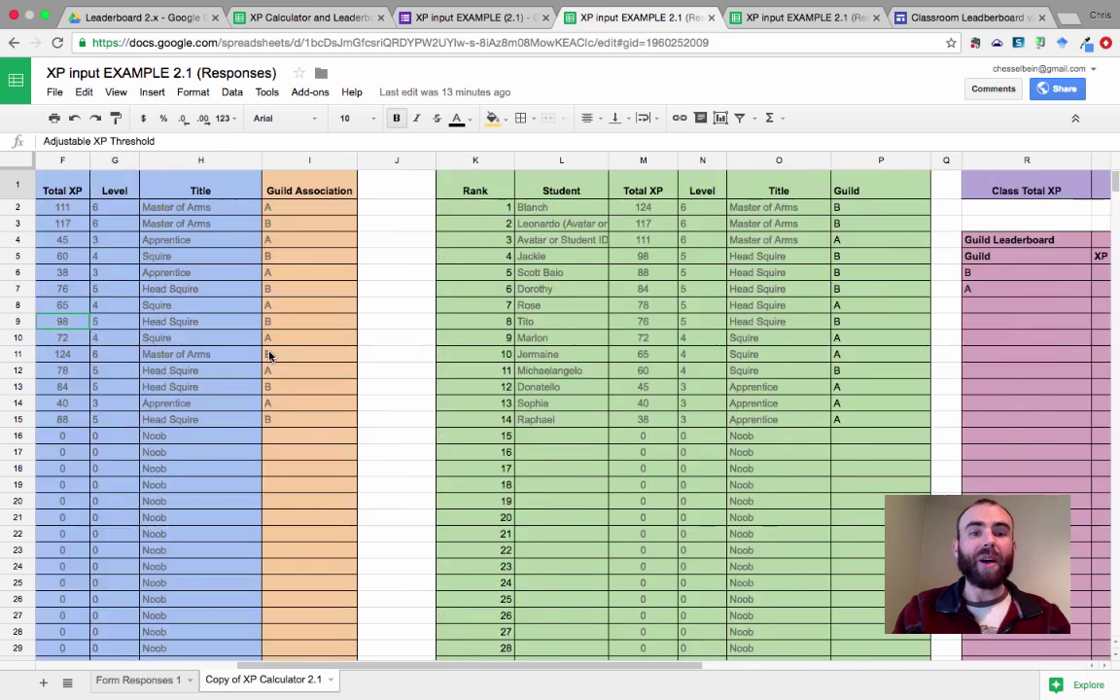
{"action": "scroll", "coordinate": [271, 356], "scroll_direction": "left", "scroll_amount": 3}
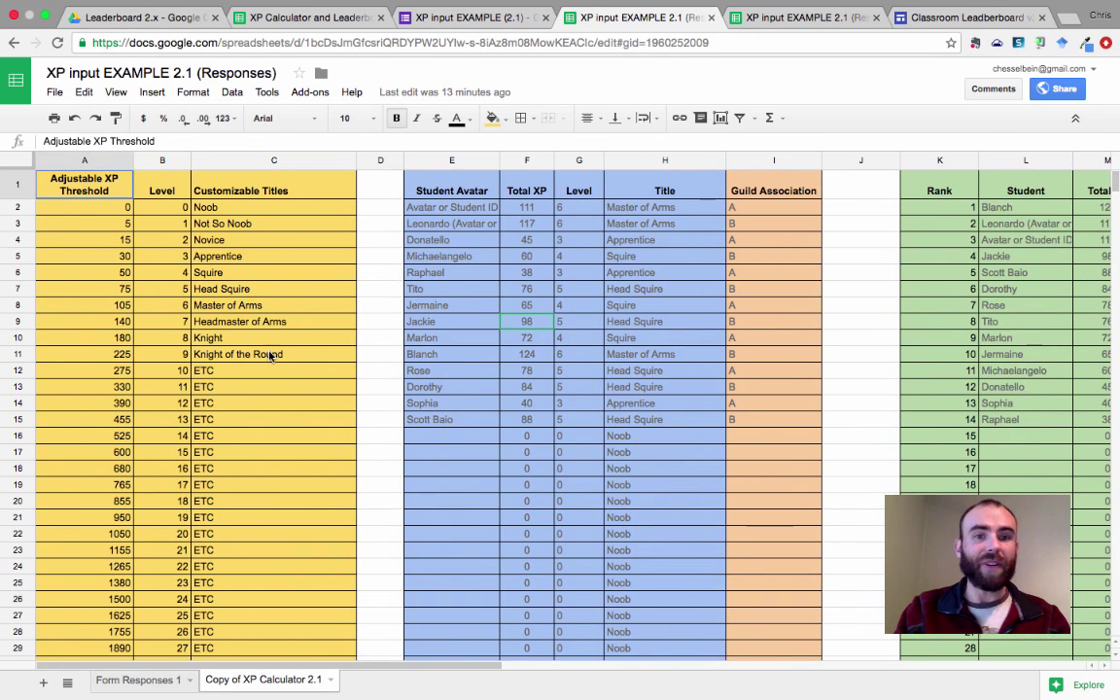
Embed the Guild Leaderboard bar chart from XP input EXAMPLE 2.1 on the Classroom Leaderboard v2.1 page
{"action": "left_click", "coordinate": [952, 21]}
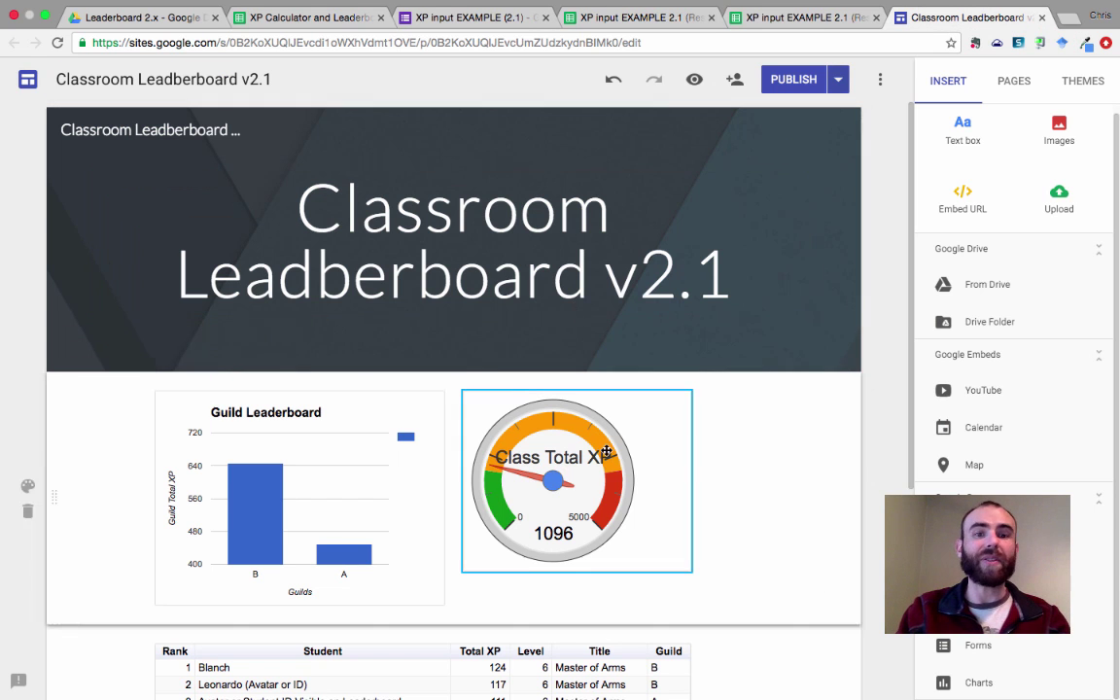
{"action": "scroll", "coordinate": [684, 558], "scroll_direction": "down", "scroll_amount": 3}
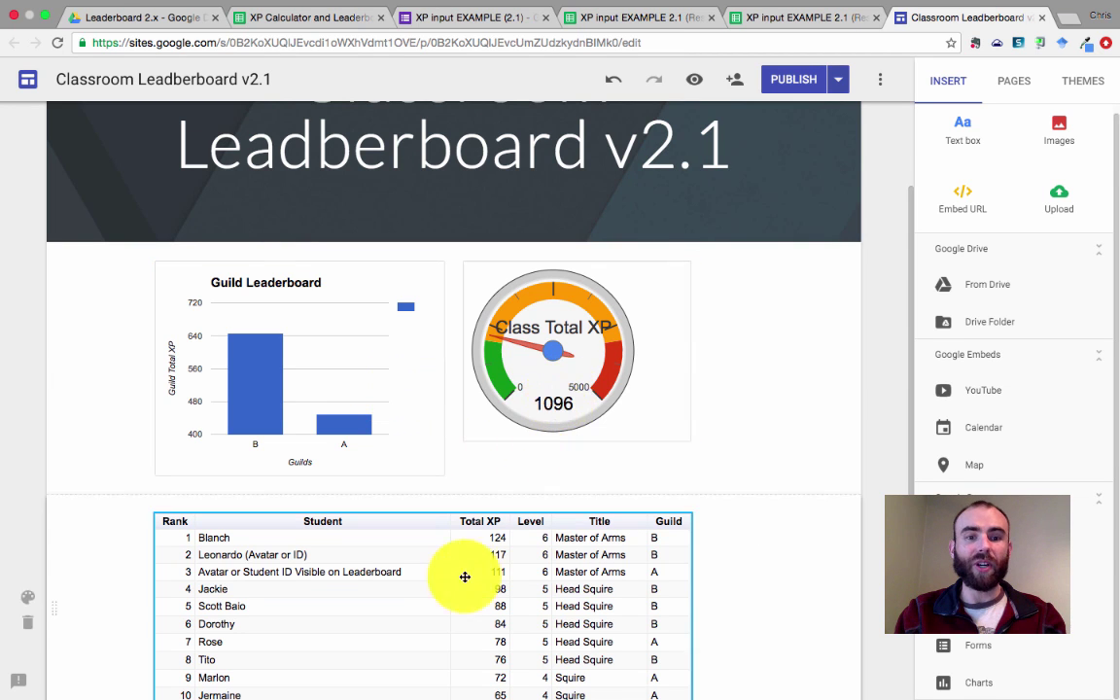
{"action": "scroll", "coordinate": [460, 582], "scroll_direction": "down", "scroll_amount": 2}
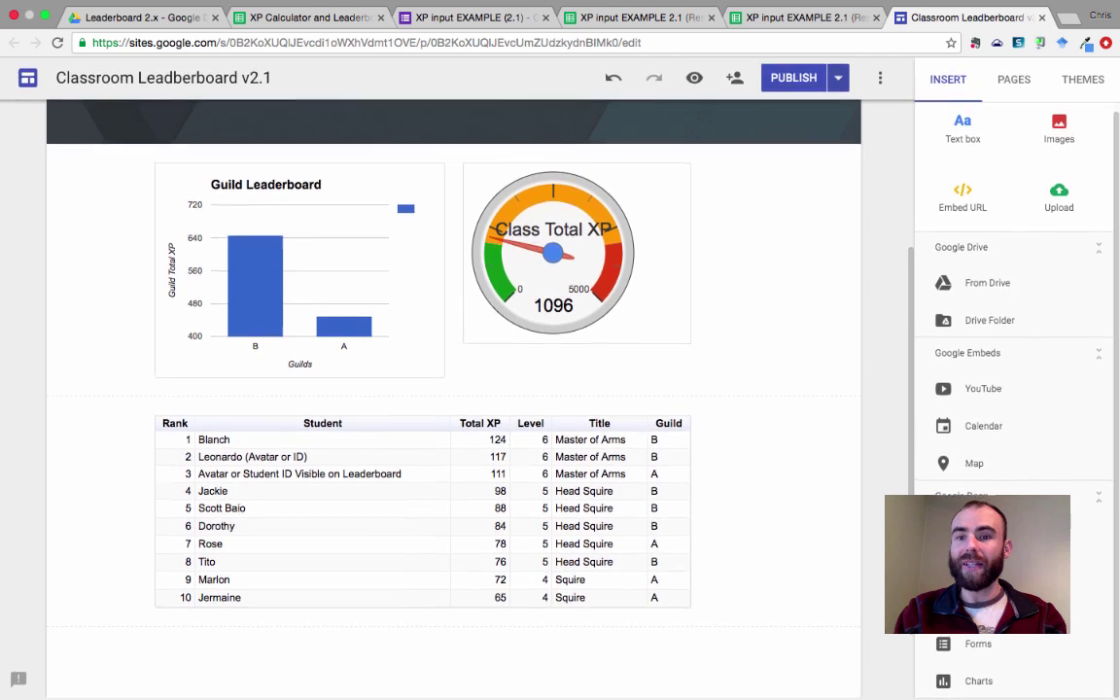
{"action": "left_click", "coordinate": [972, 680]}
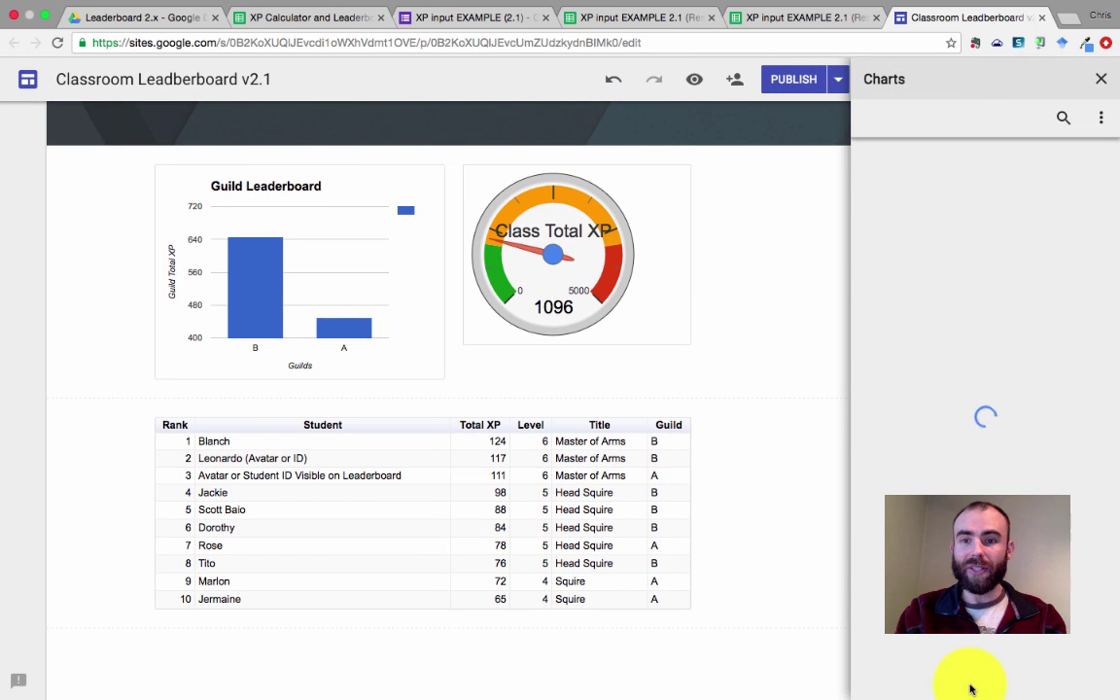
{"action": "left_click", "coordinate": [895, 251]}
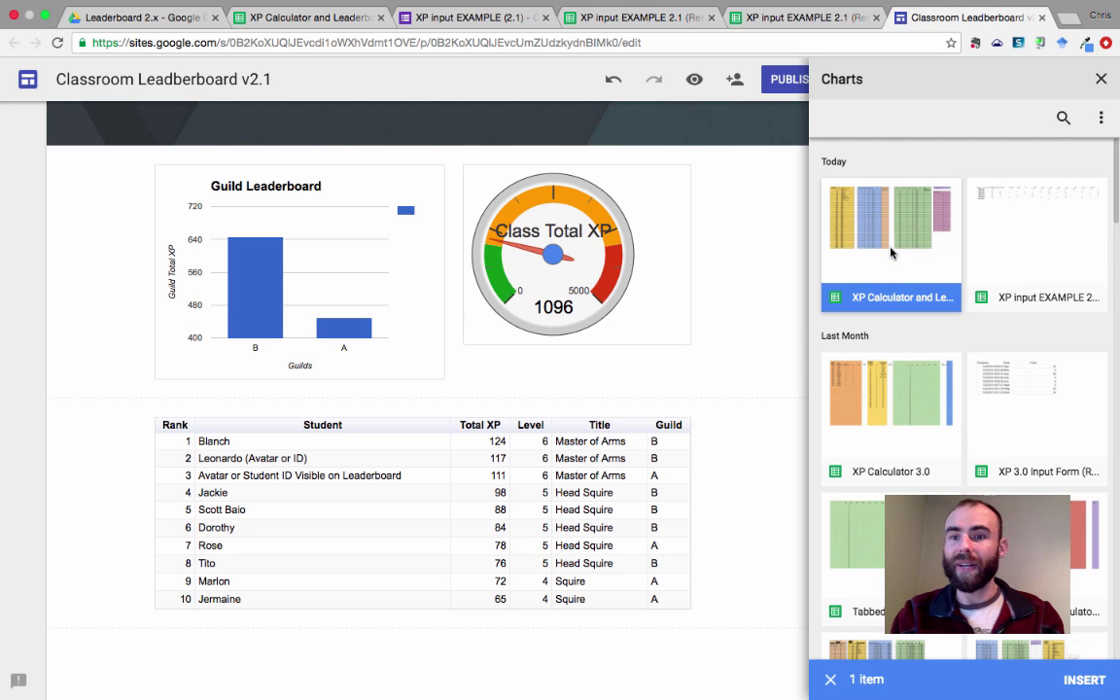
{"action": "left_click", "coordinate": [1034, 245]}
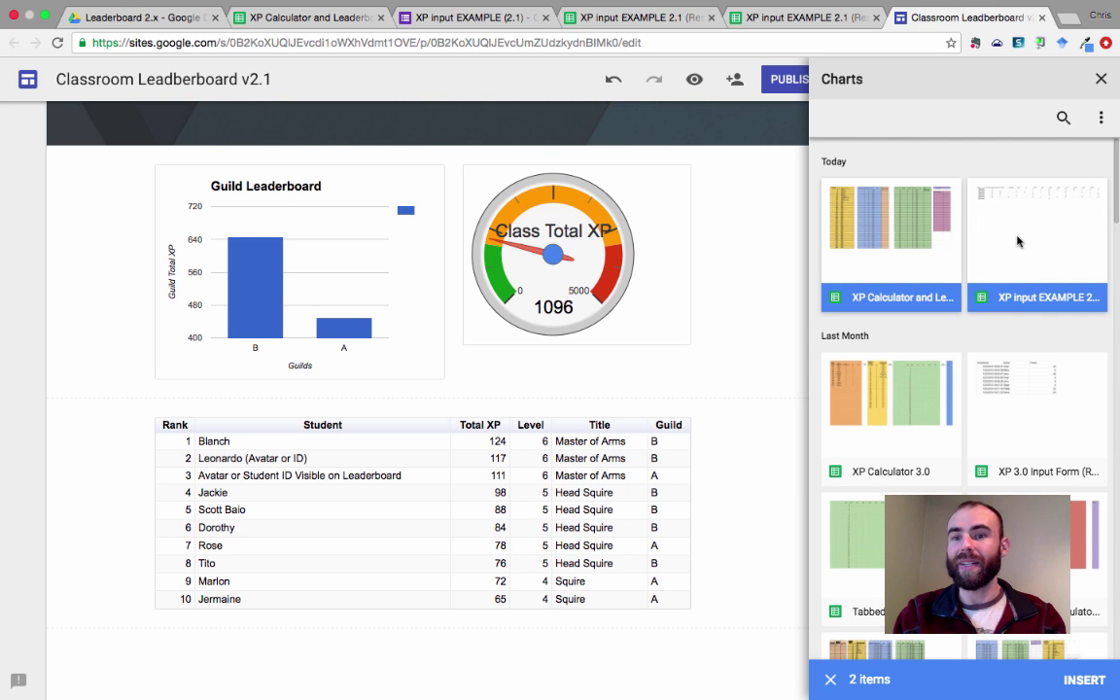
{"action": "left_click", "coordinate": [1017, 242]}
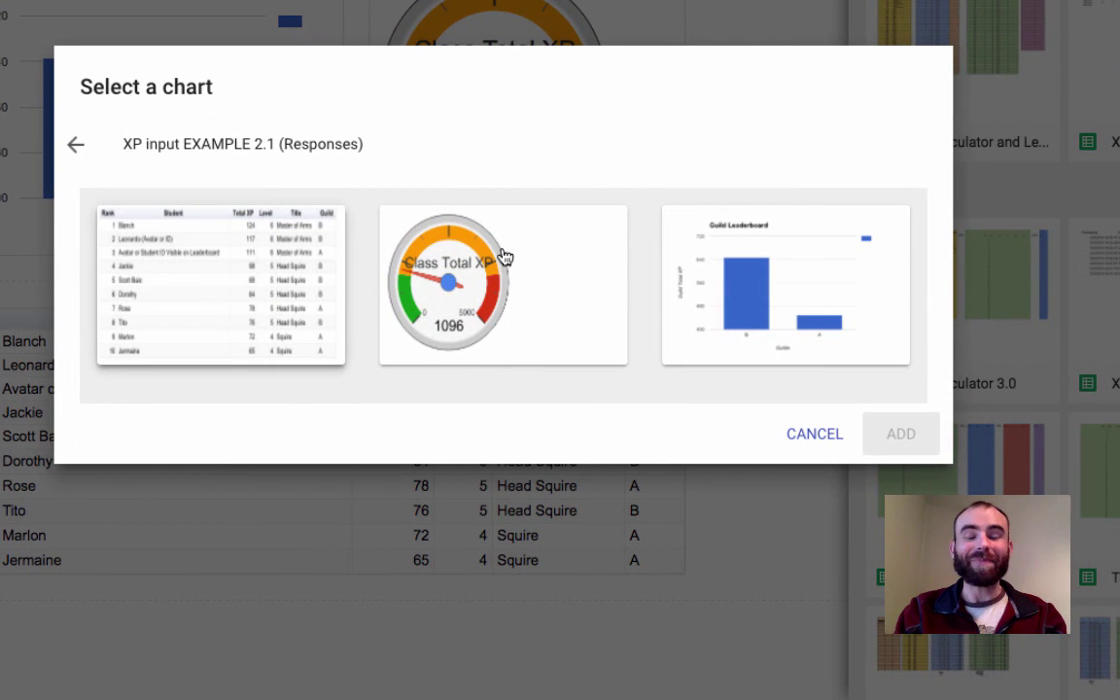
{"action": "left_click", "coordinate": [780, 338]}
{"action": "left_click", "coordinate": [893, 437]}
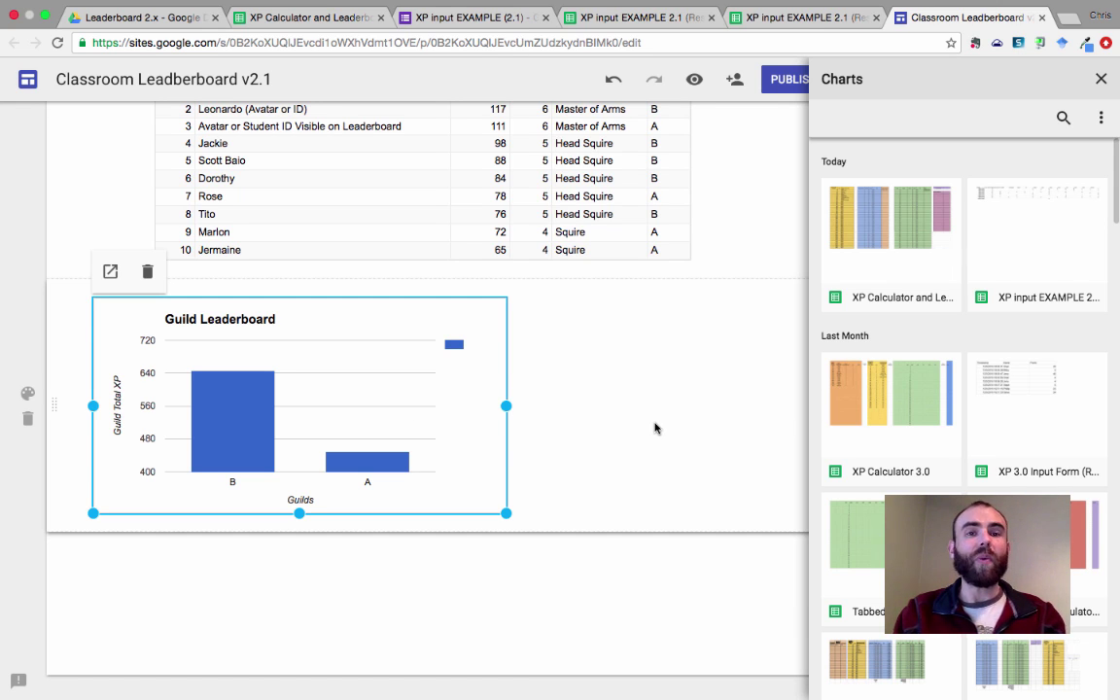
Scroll to the top of the Sites page, then return to InsertCoin.org's Basic XP Calculator post
{"action": "scroll", "coordinate": [655, 428], "scroll_direction": "up", "scroll_amount": 7}
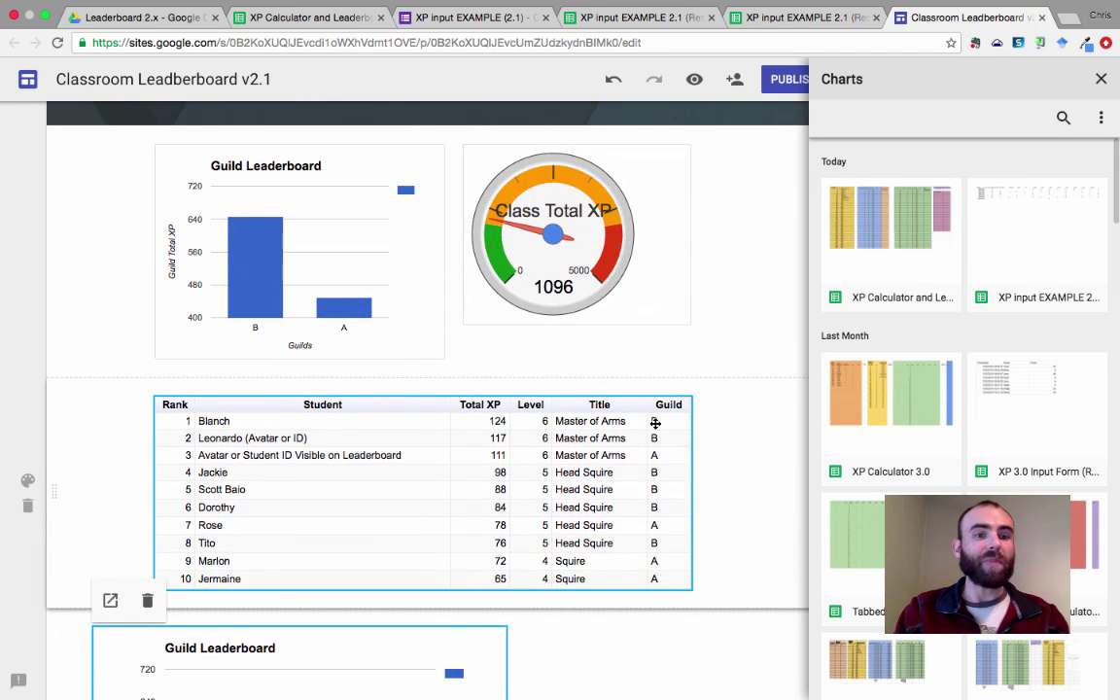
{"action": "scroll", "coordinate": [655, 418], "scroll_direction": "up", "scroll_amount": 2}
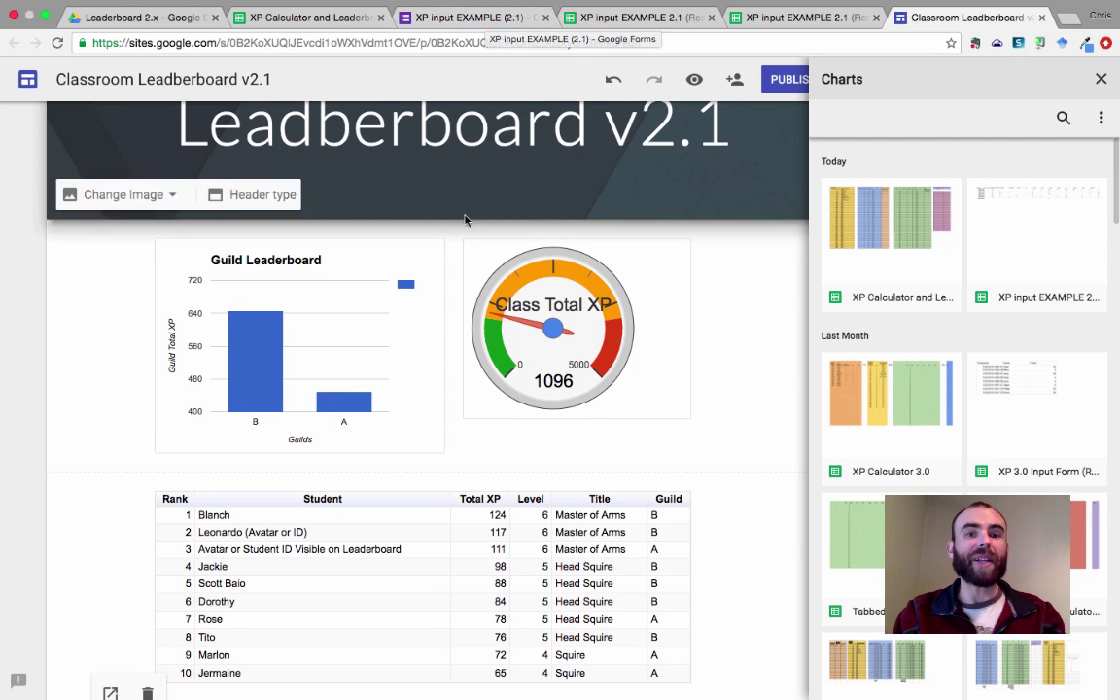
{"action": "scroll", "coordinate": [463, 314], "scroll_direction": "up", "scroll_amount": 3}
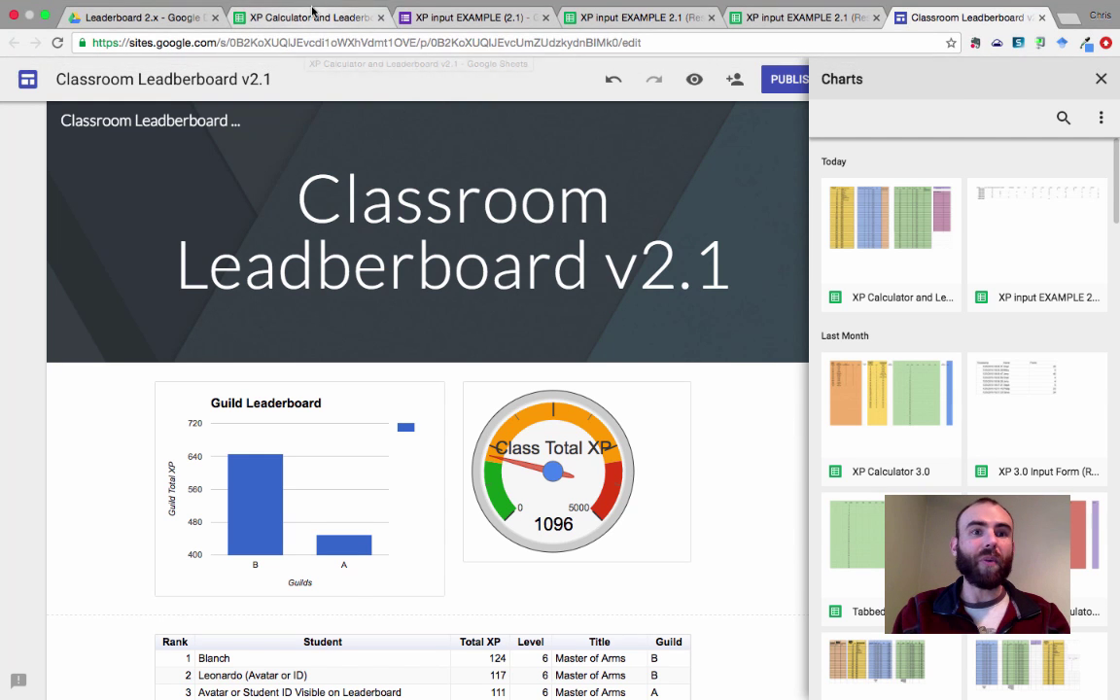
{"action": "left_click", "coordinate": [307, 19]}
{"action": "left_click", "coordinate": [12, 44]}
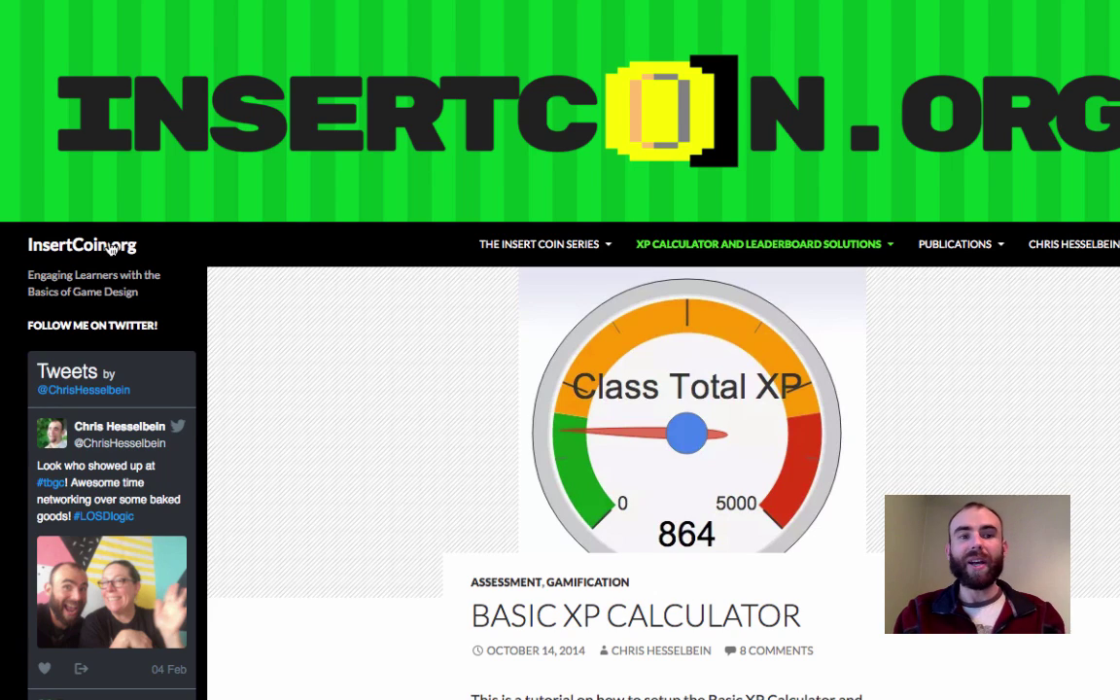
Go to the InsertCoin.org home page and scroll through its grid of post tiles
{"action": "left_click", "coordinate": [112, 249]}
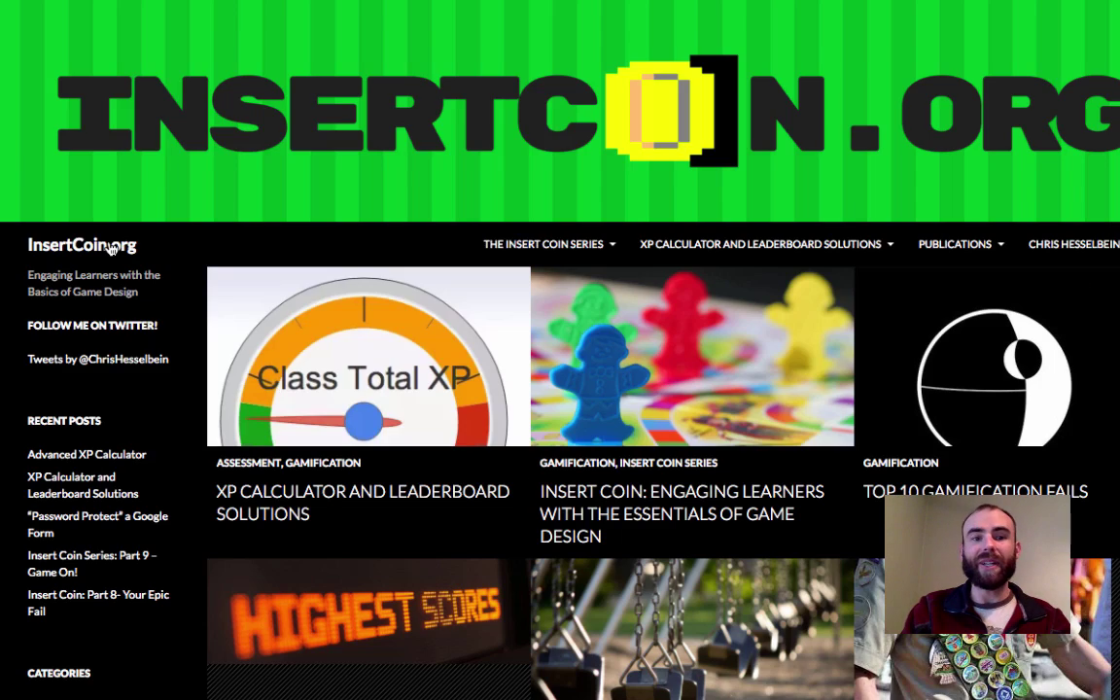
{"action": "scroll", "coordinate": [327, 451], "scroll_direction": "down", "scroll_amount": 1}
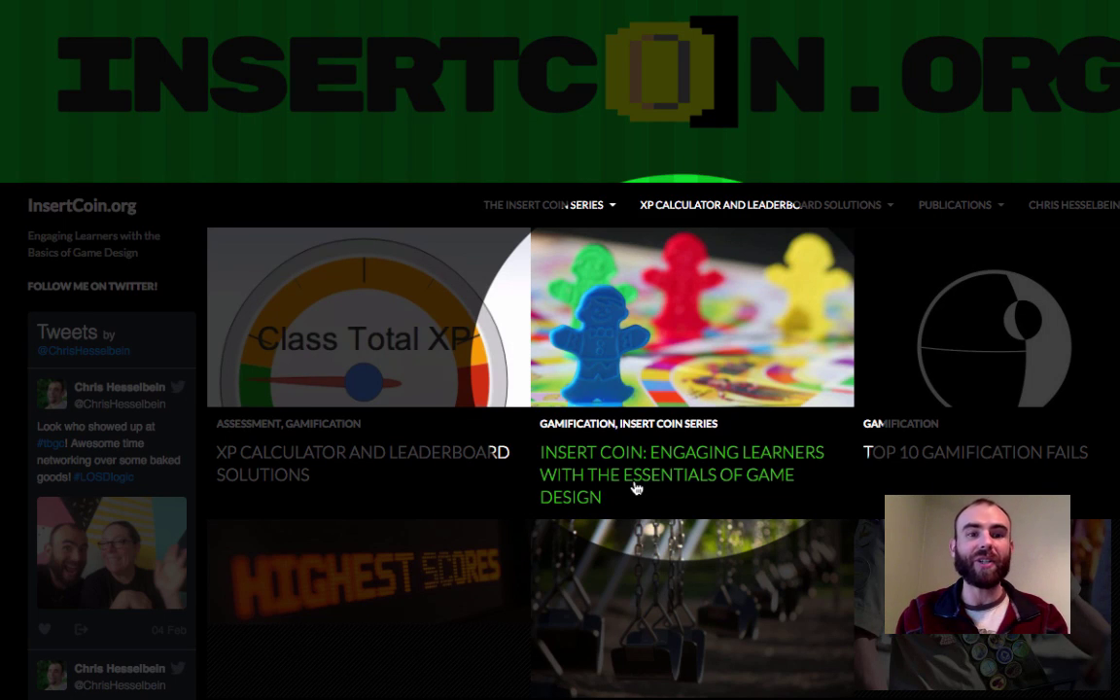
{"action": "scroll", "coordinate": [636, 488], "scroll_direction": "down", "scroll_amount": 1}
{"action": "scroll", "coordinate": [637, 488], "scroll_direction": "down", "scroll_amount": 1}
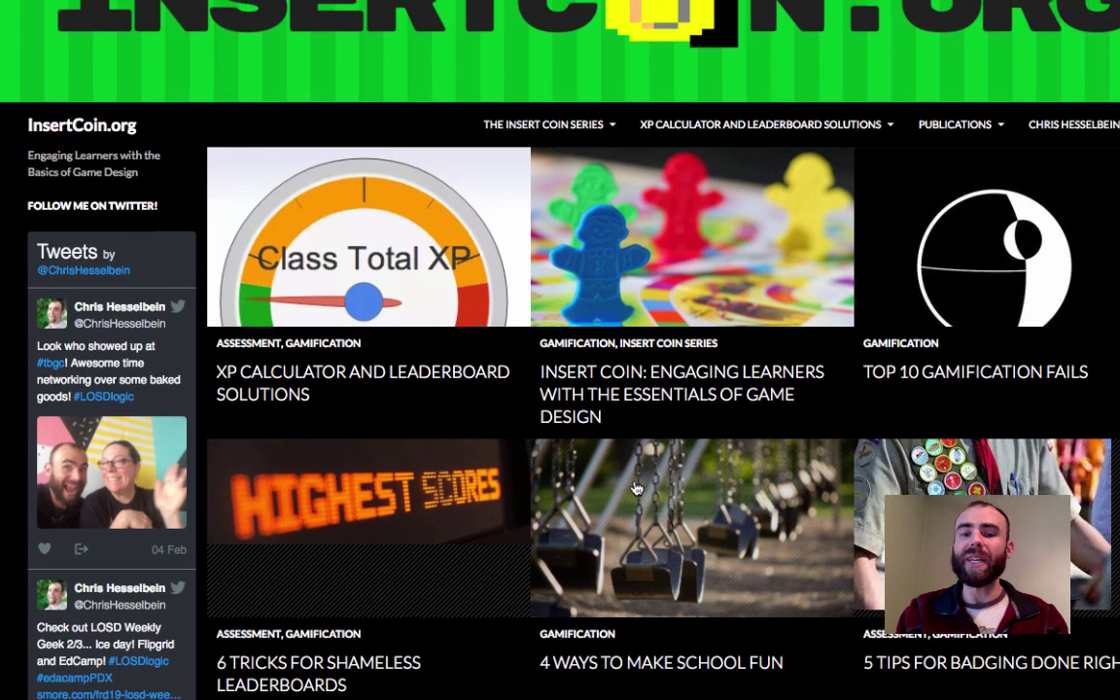